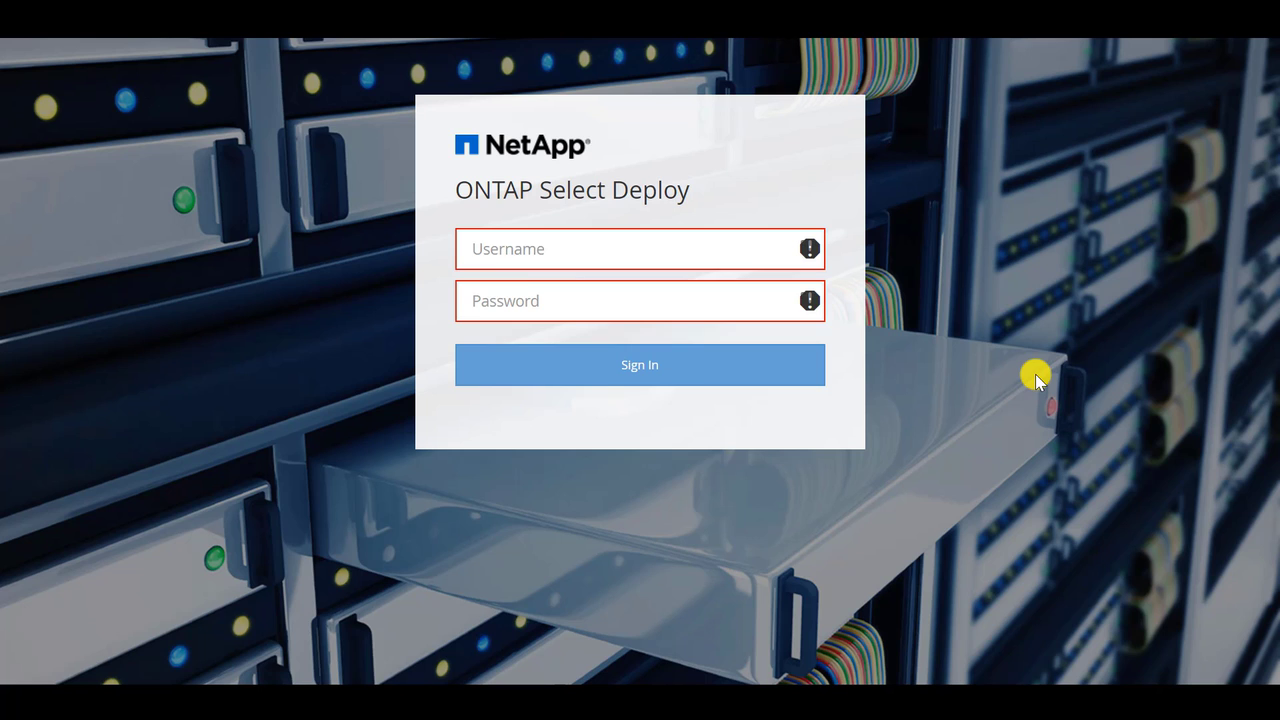
Sign in to ONTAP Select Deploy as admin with the administrator password
left_click(728, 255)
type("admin")
key("Tab")
type("********")
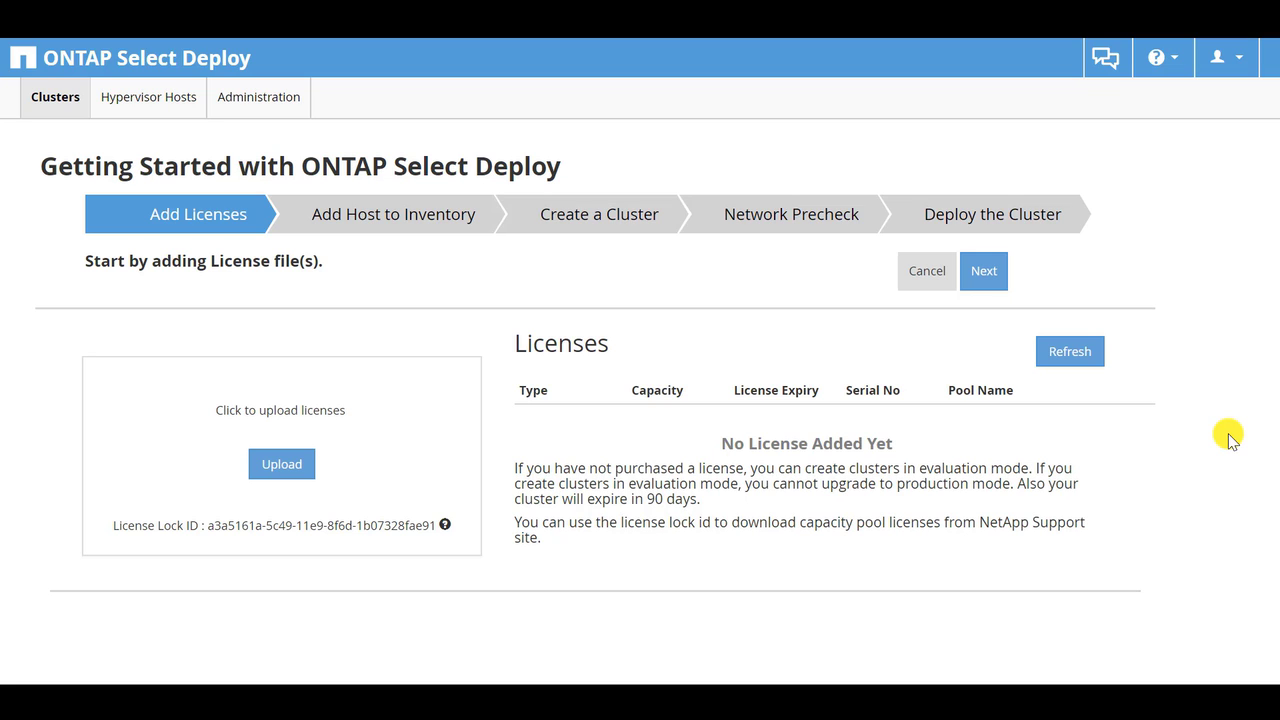
Upload the NLF license file, adding a Premium-Tier 50 TB license
left_click(283, 466)
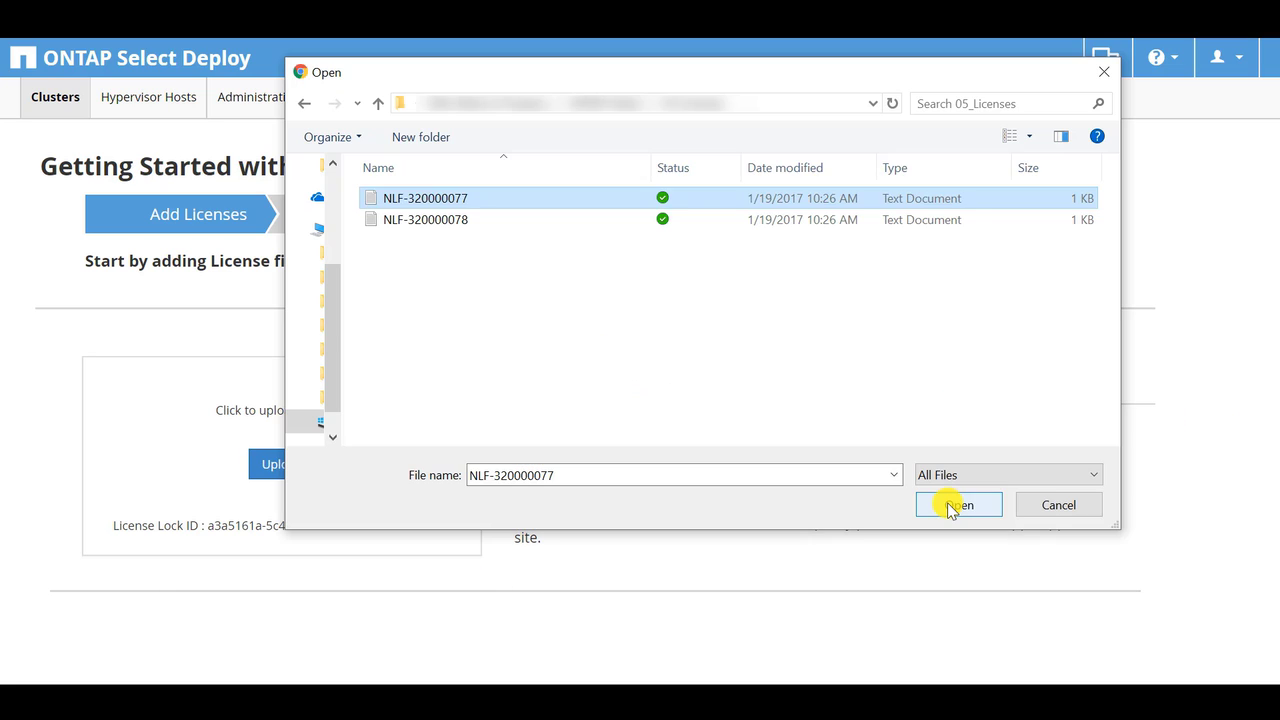
left_click(952, 507)
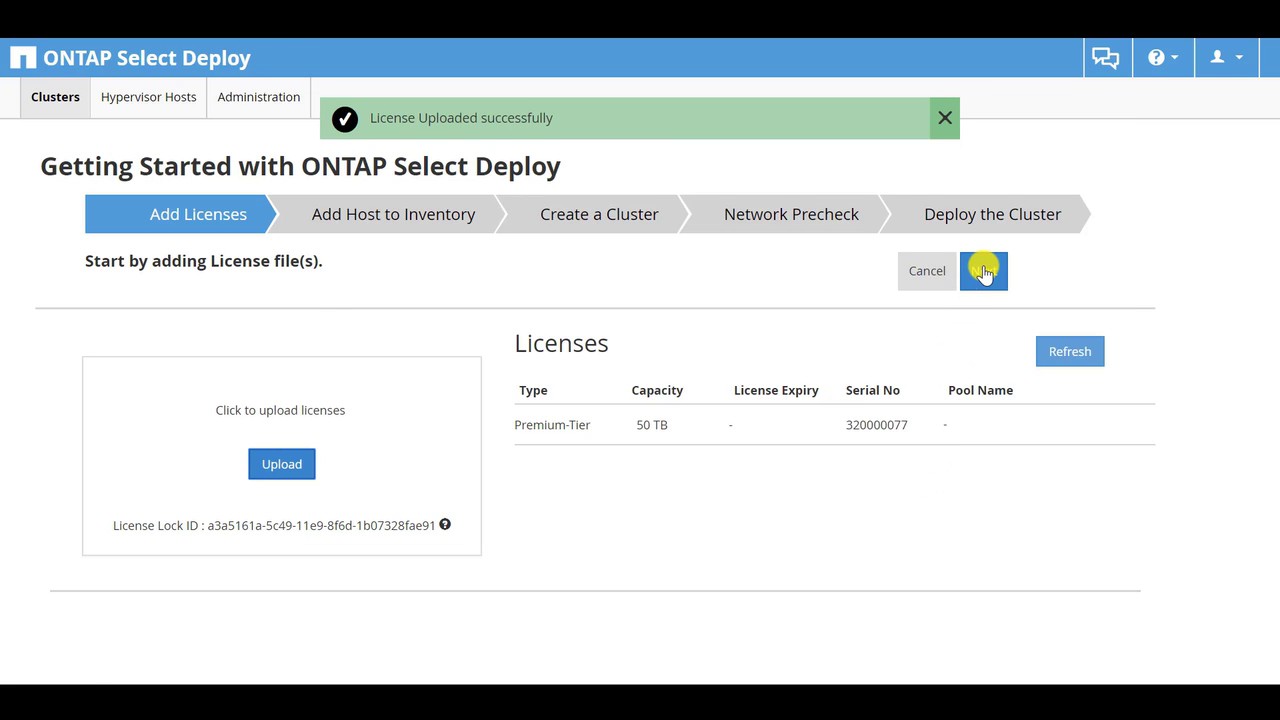
Add ESX host 10.193.39.33 via vCenter 10.193.39.39, then continue to cluster creation
left_click(985, 272)
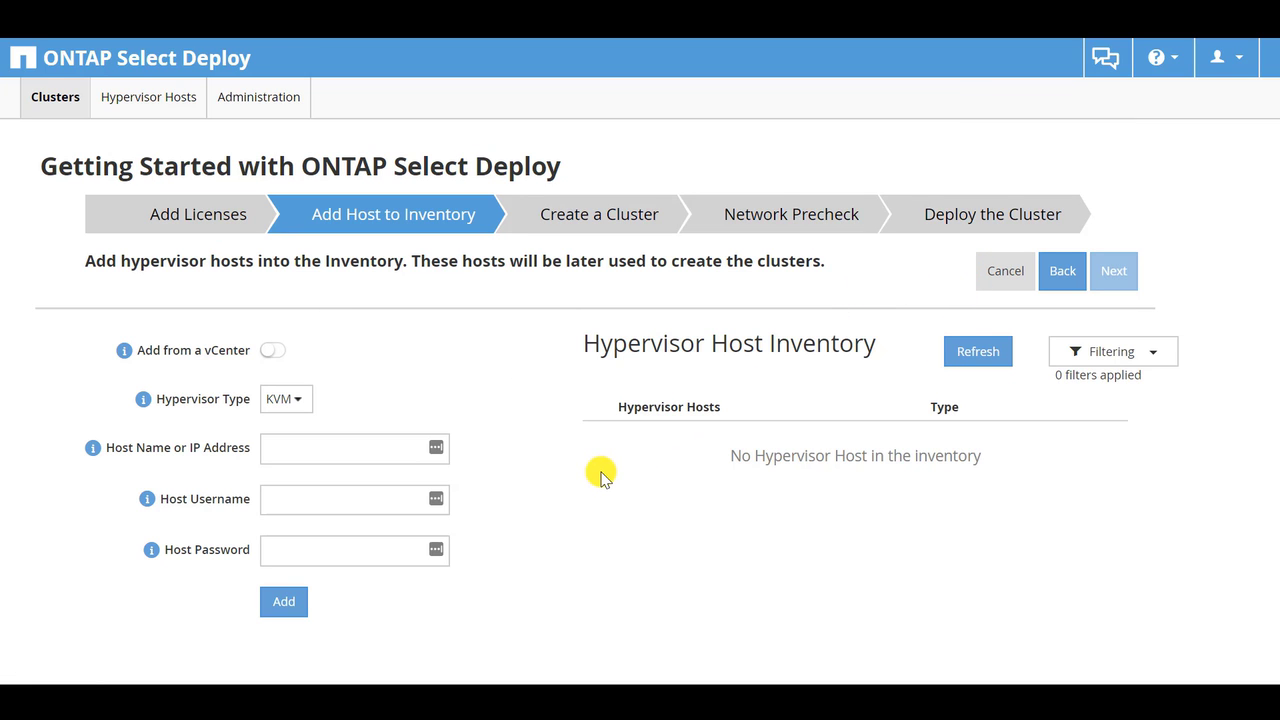
left_click(278, 354)
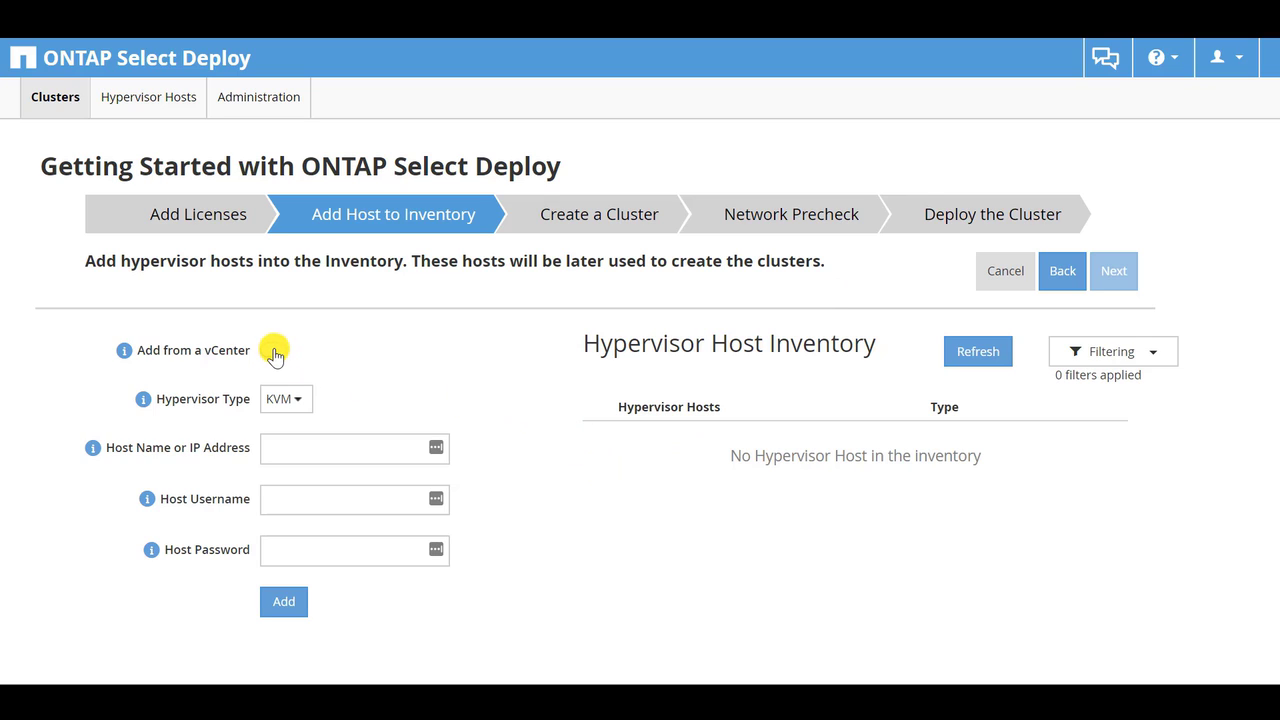
left_click(337, 400)
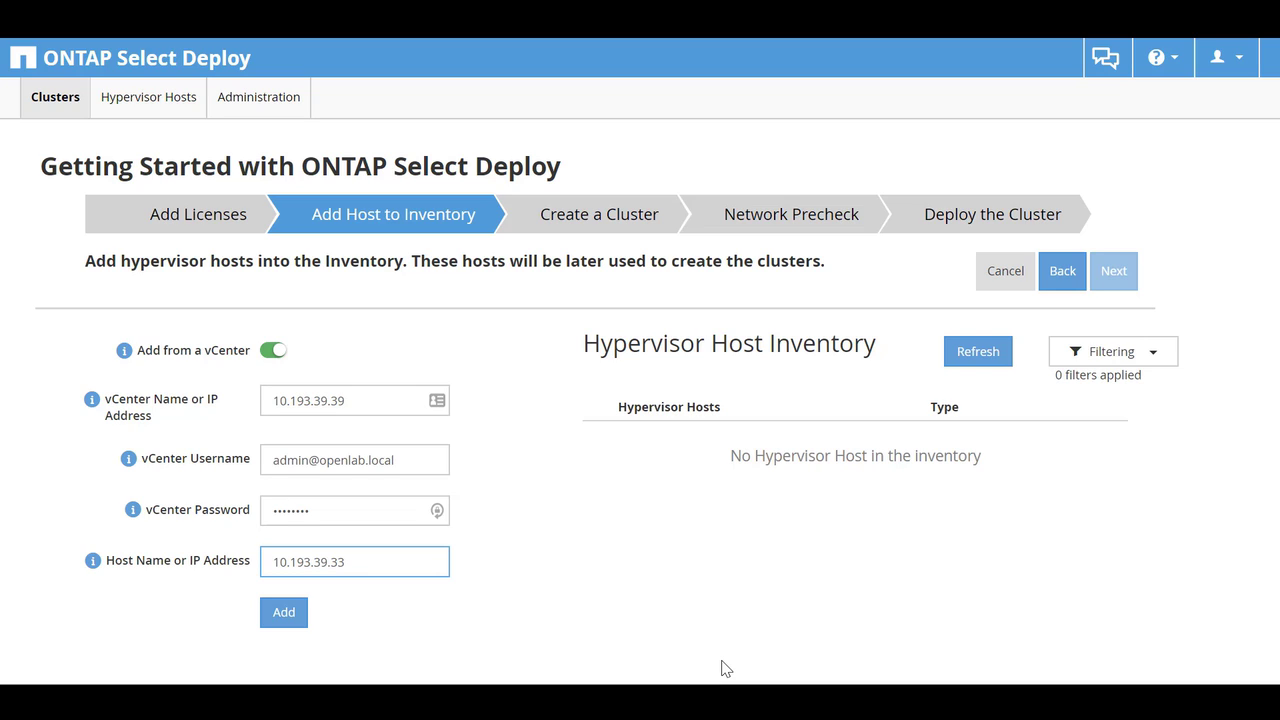
left_click(286, 620)
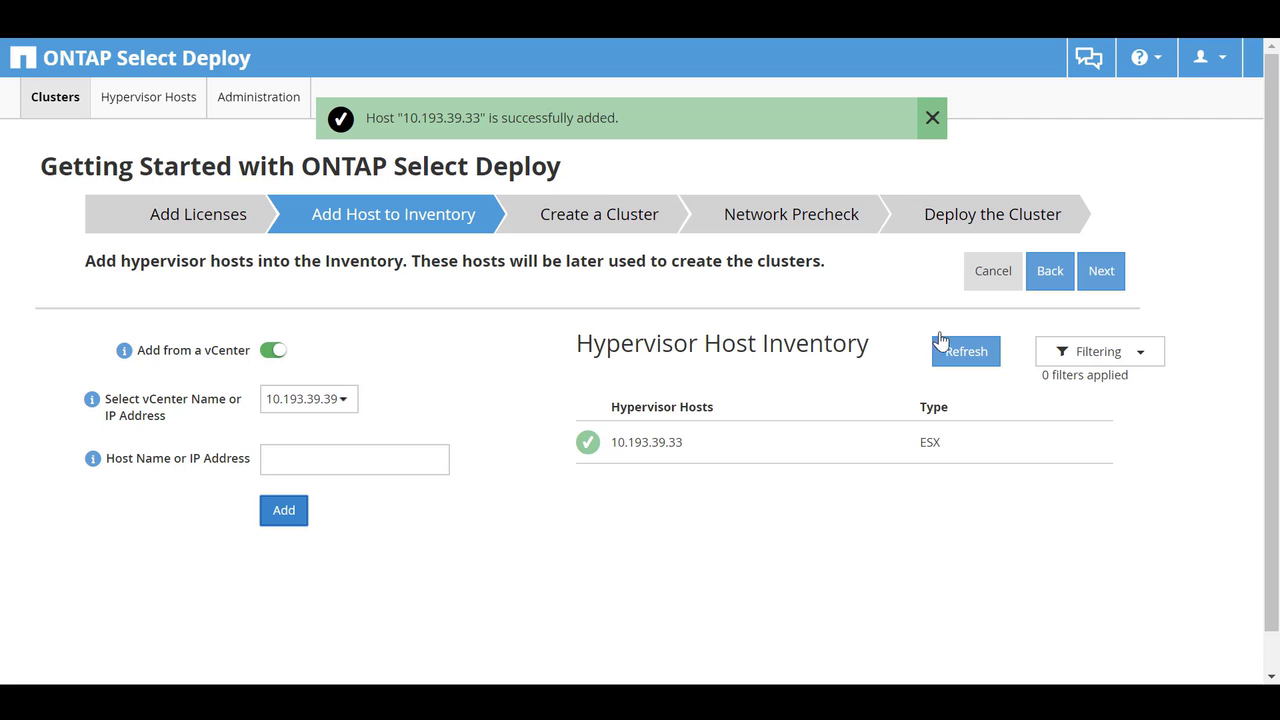
left_click(1105, 273)
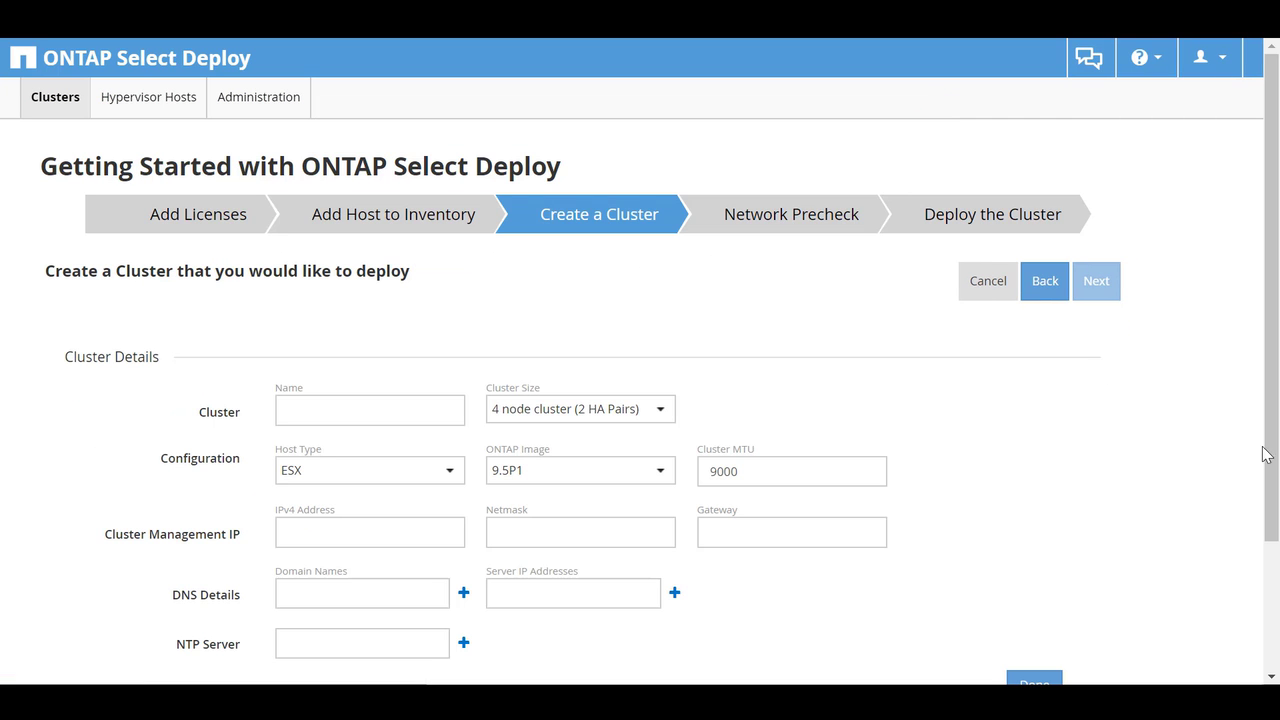
Define single-node cluster SelectSingleNode with IP 10.193.83.40, gateway 10.193.83.1, DNS openlab.local, and submit
left_click_drag(1271, 455, 1277, 568)
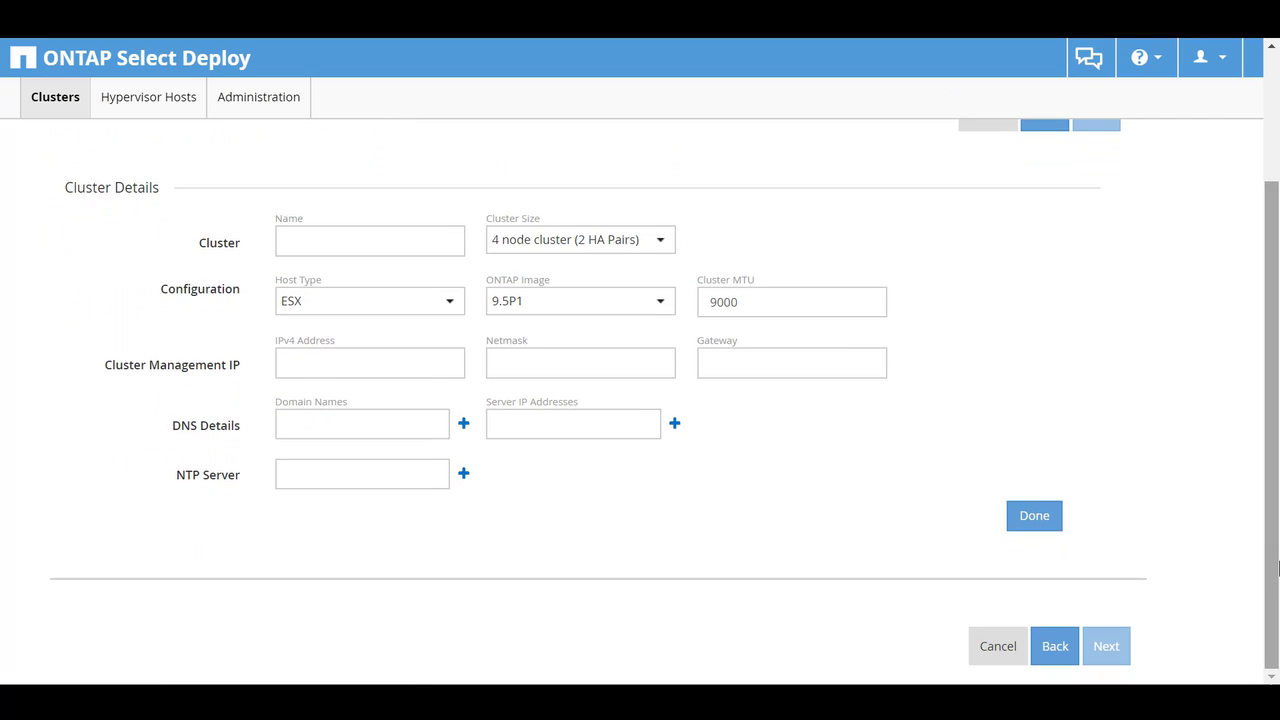
type("SelectSingleNode")
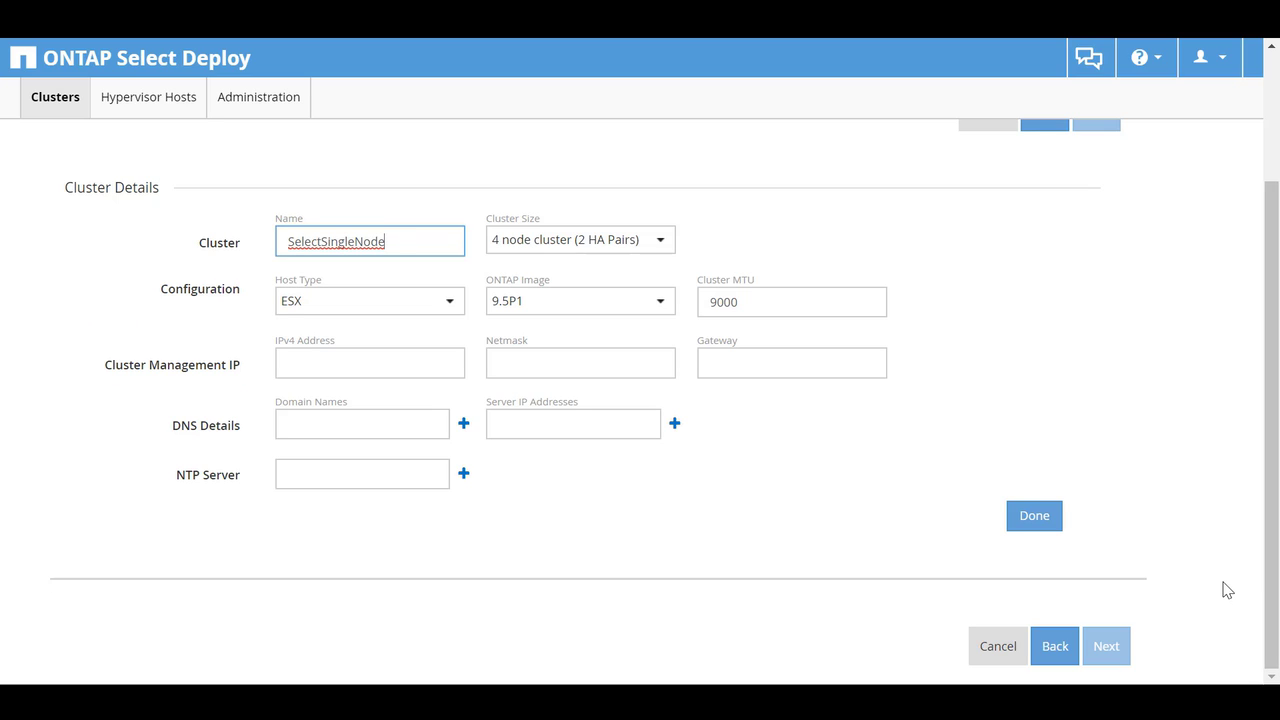
left_click(655, 242)
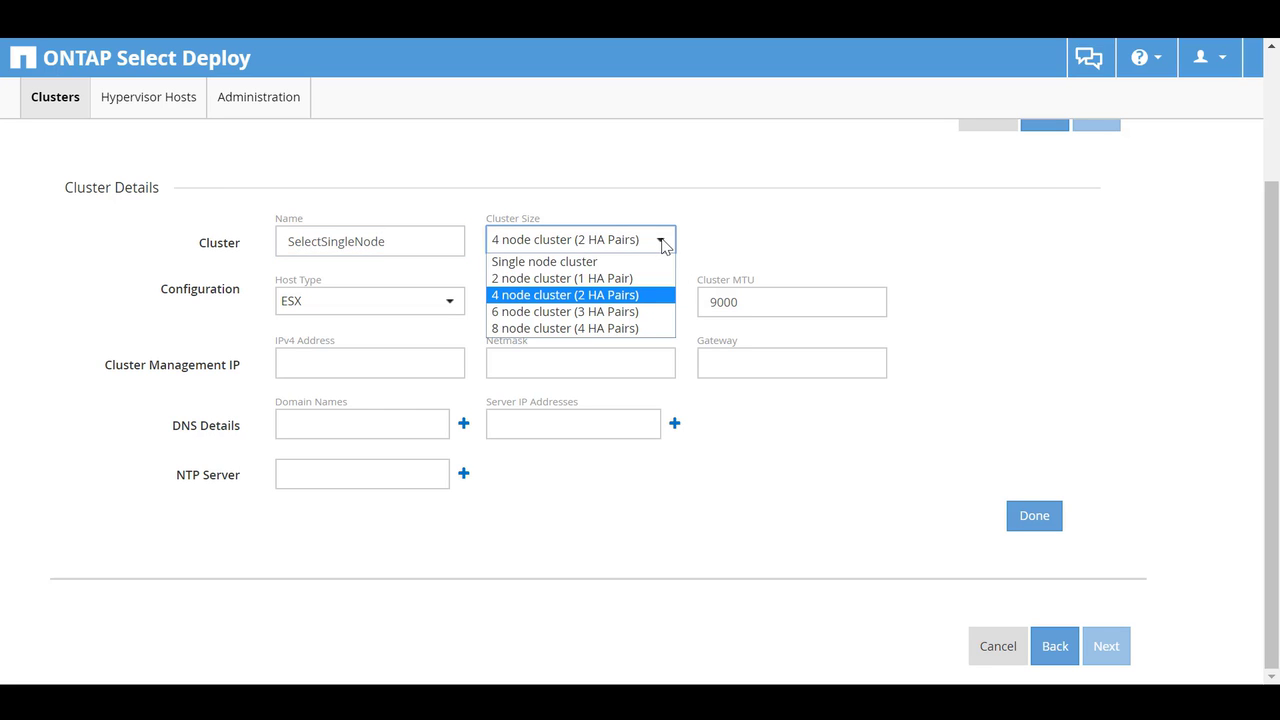
left_click(633, 262)
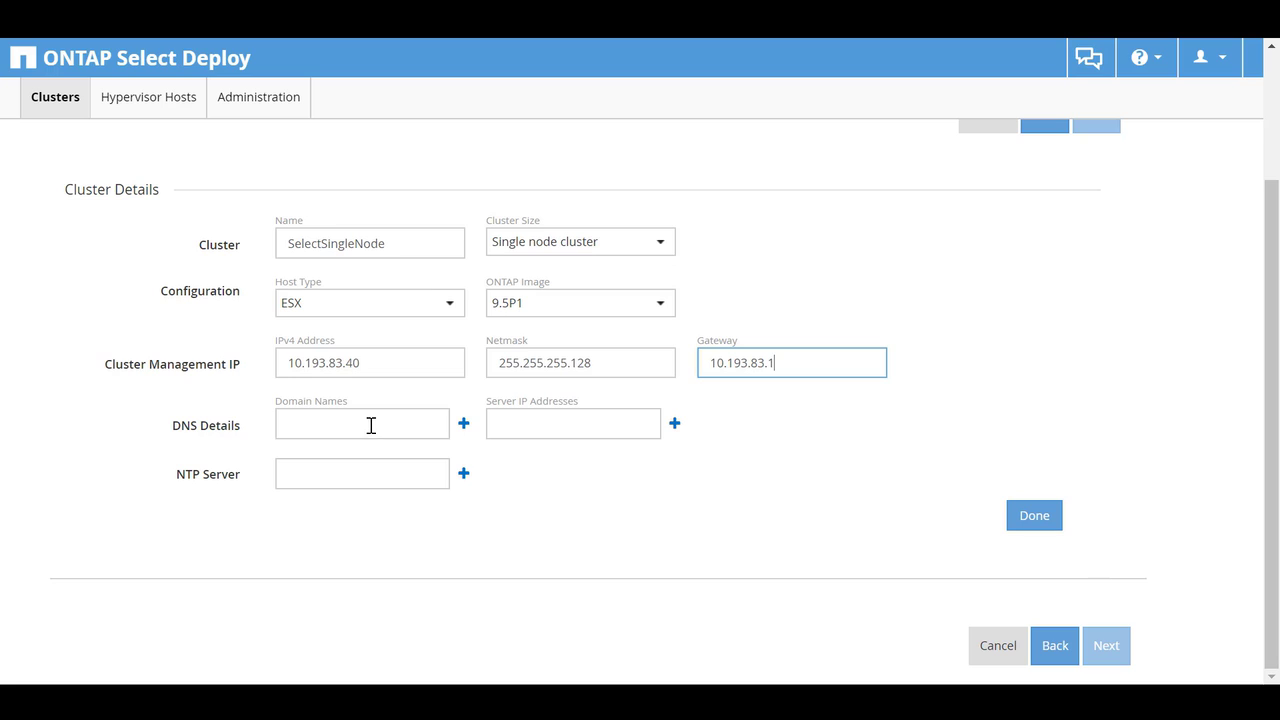
left_click(365, 425)
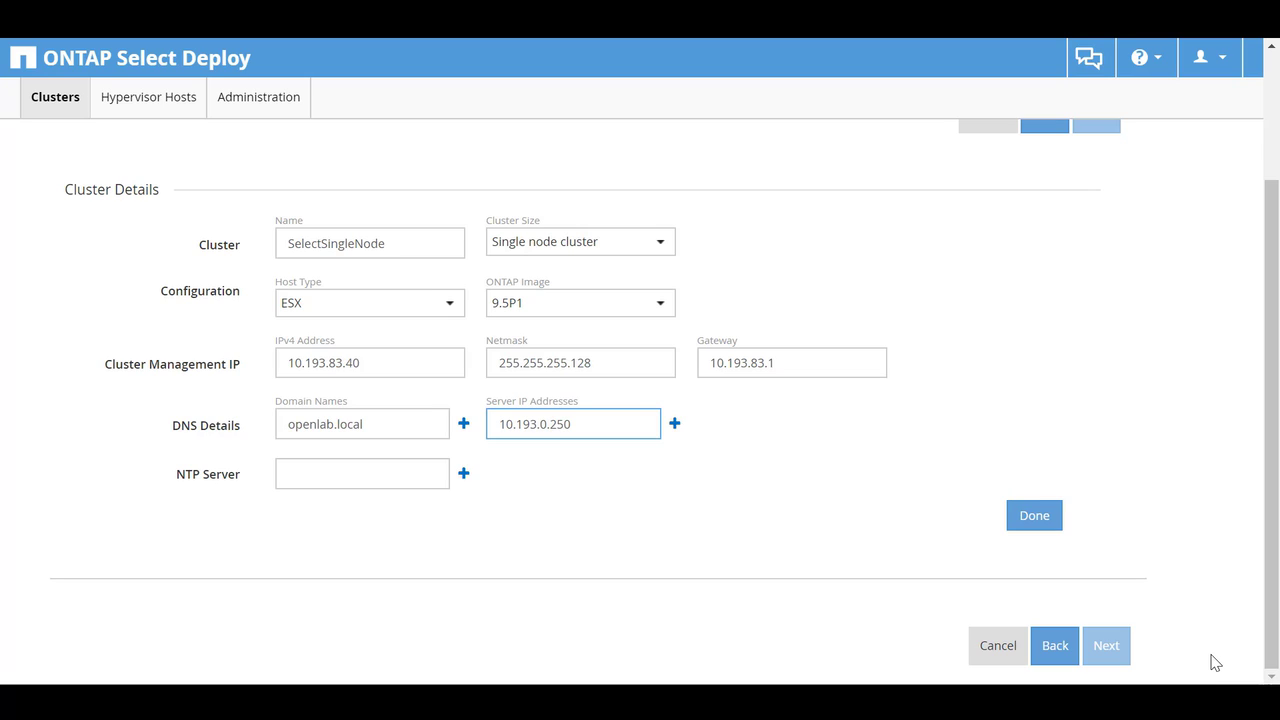
left_click(1036, 518)
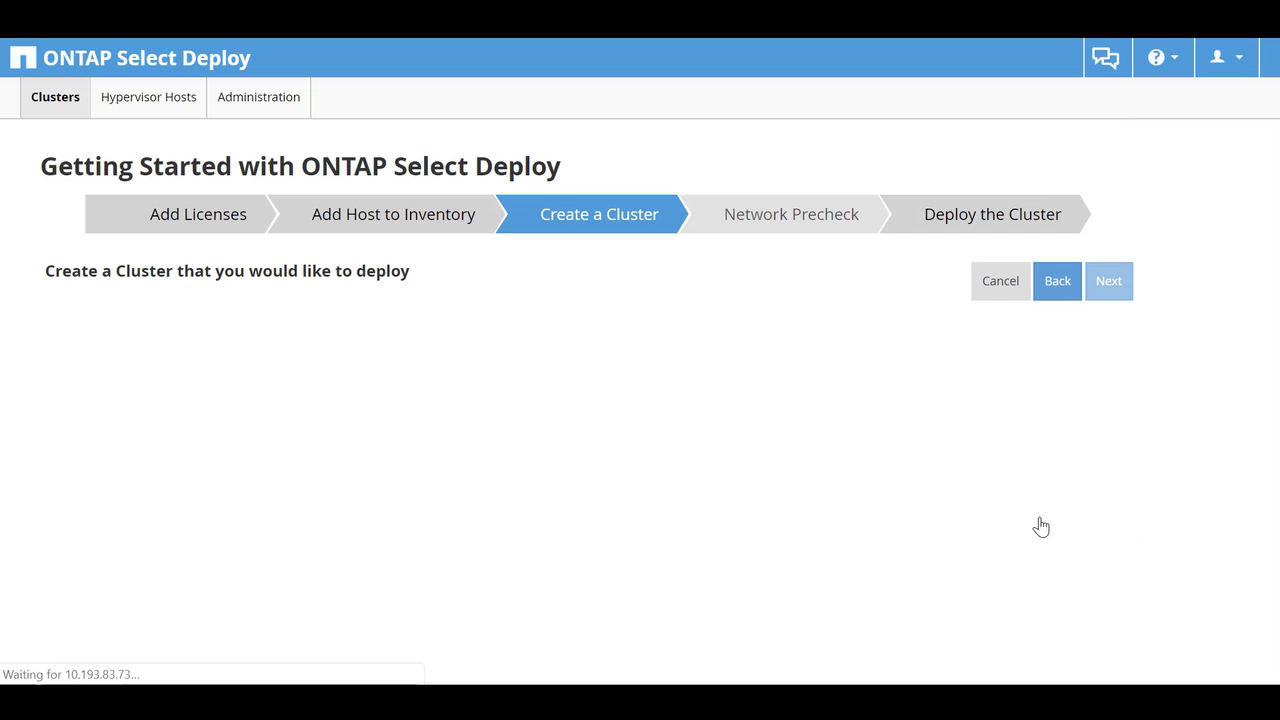
Give the node the 50 TB Premium license, Small instance, host 10.193.39.33 and OS-mgmt-vlan-653
left_click_drag(1276, 305, 1276, 514)
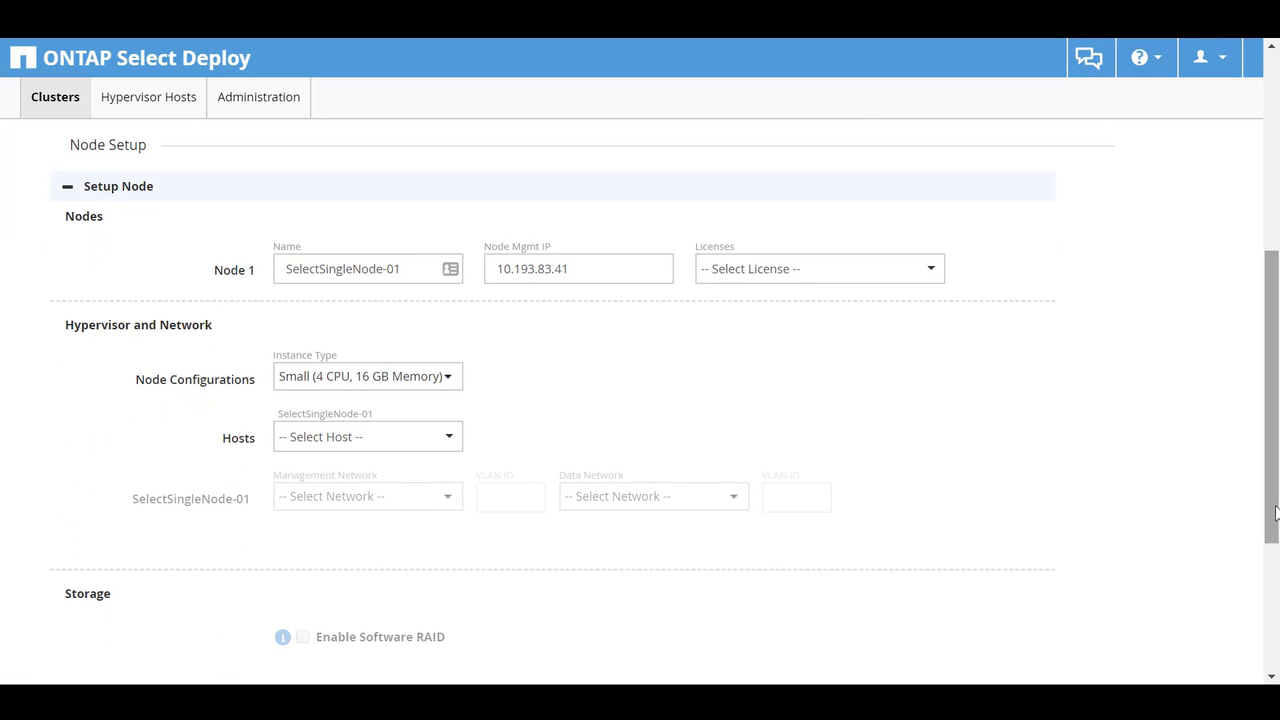
left_click(933, 271)
left_click(849, 376)
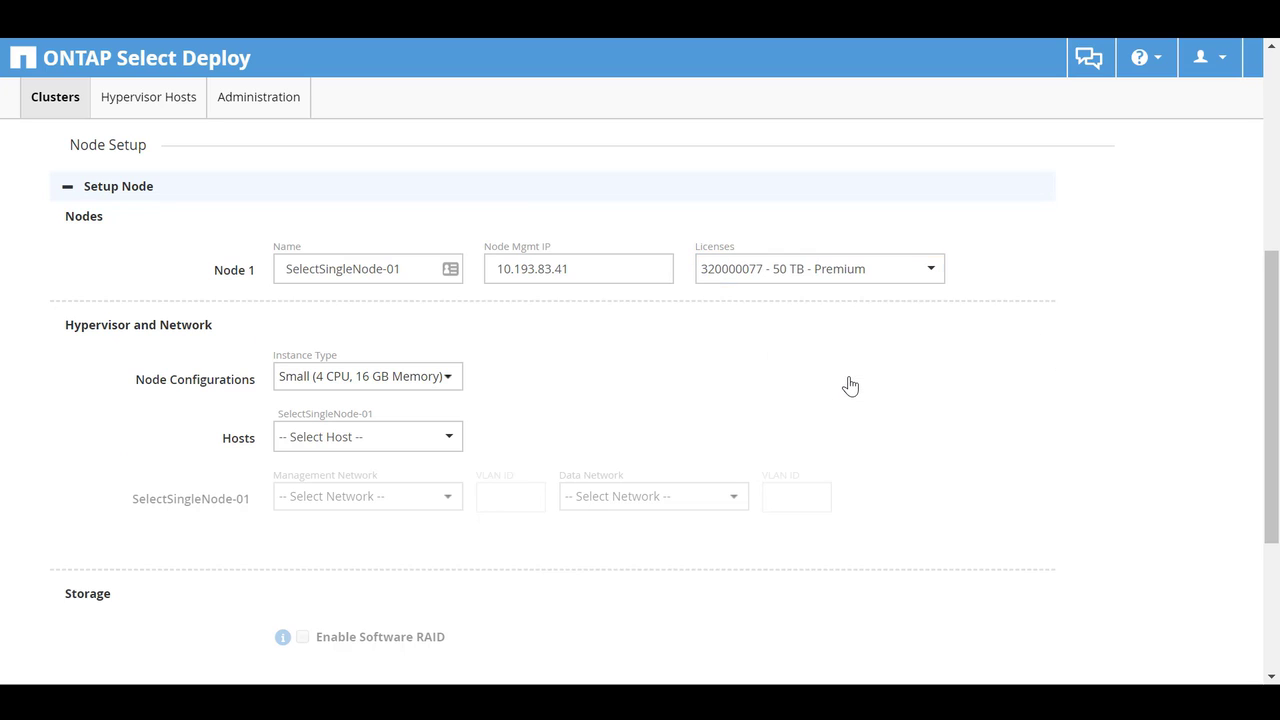
left_click(448, 381)
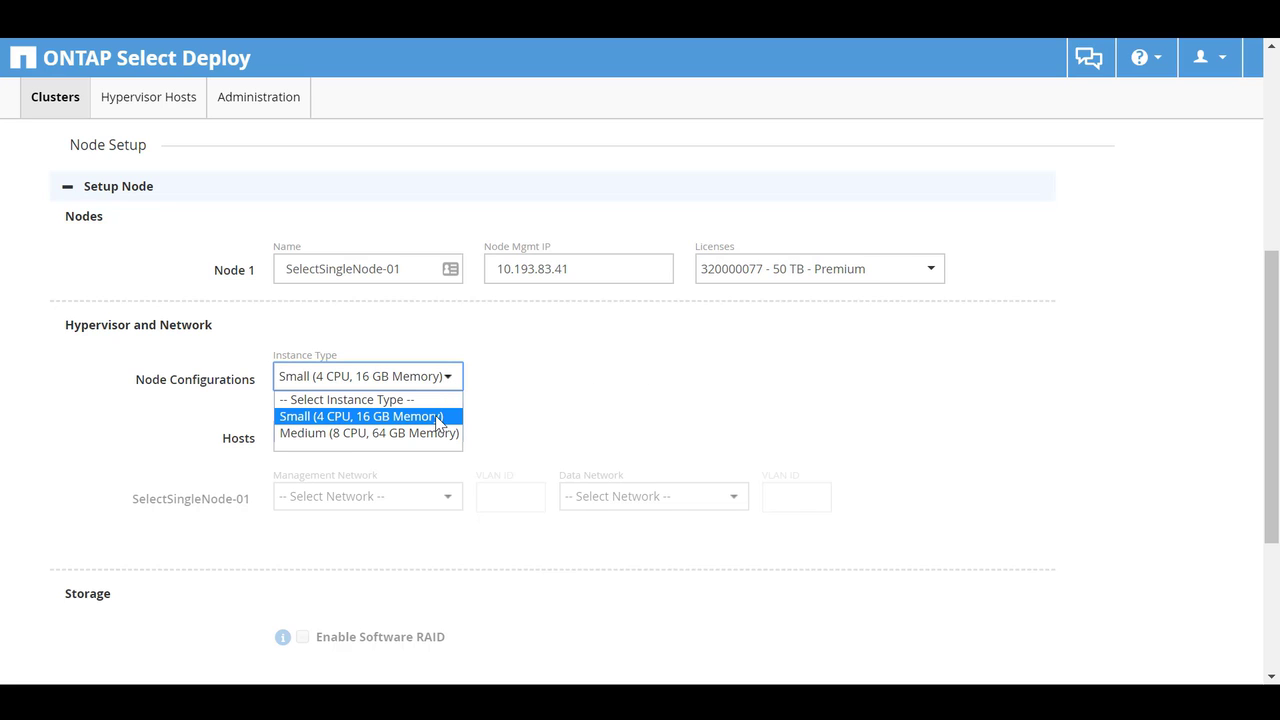
left_click(438, 418)
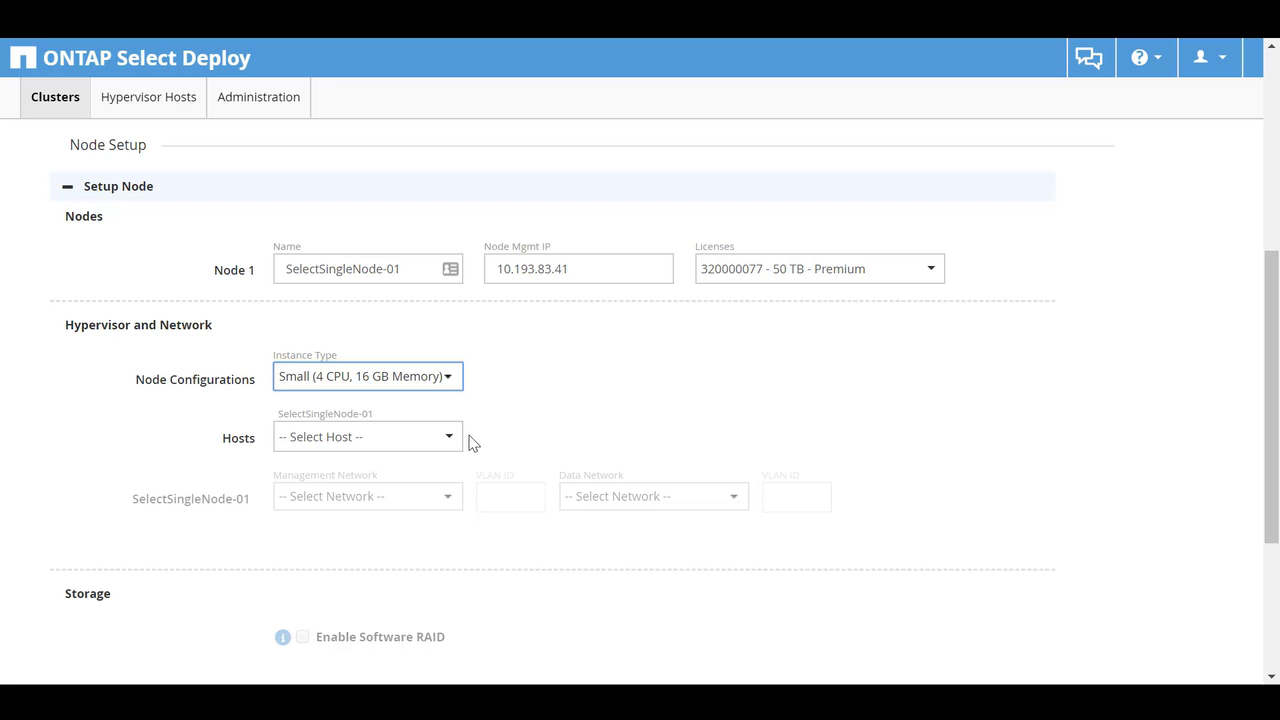
left_click(450, 438)
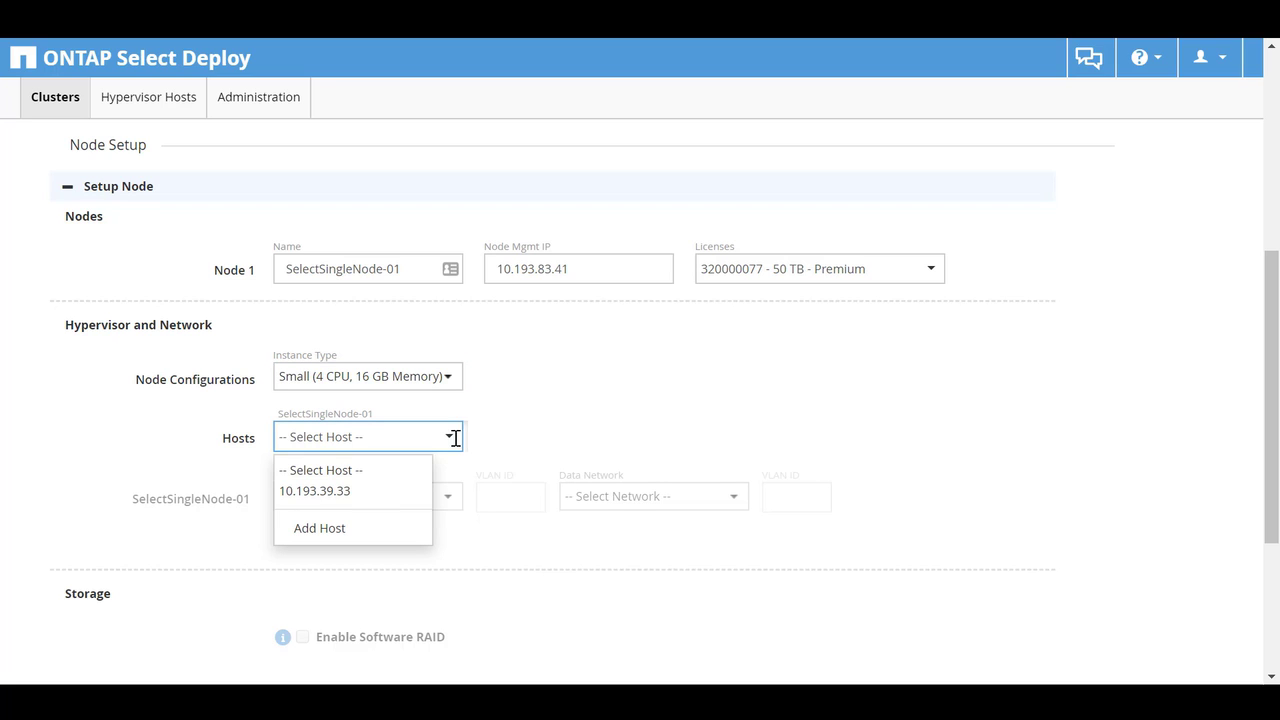
left_click(366, 494)
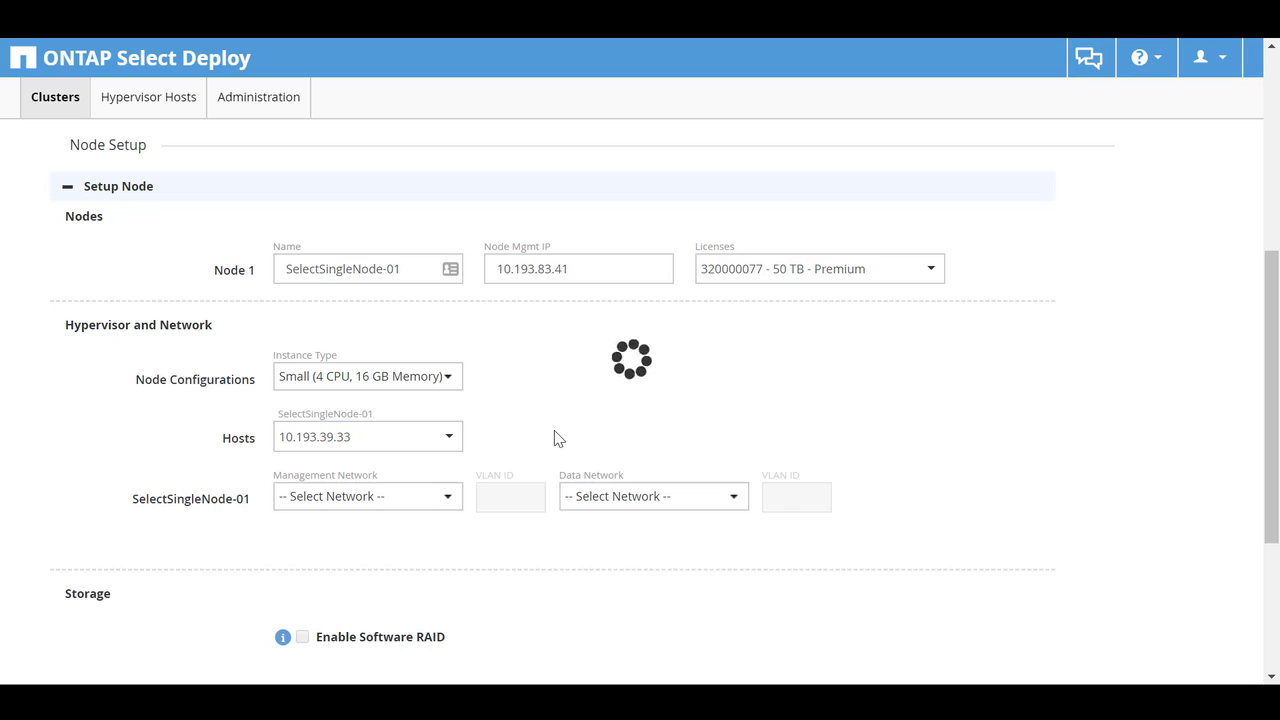
left_click(448, 496)
left_click(377, 626)
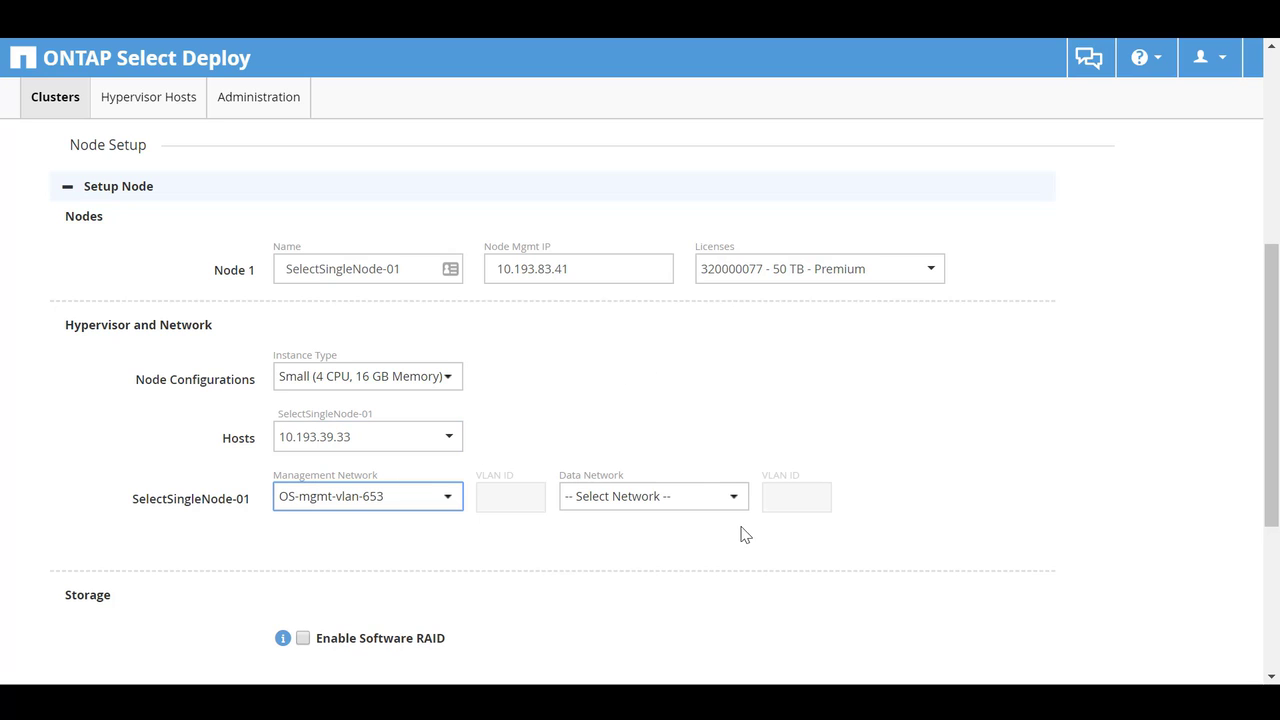
Set data network OS-data-vlan-610 and 2.0 TB storage from pool 33-Select, then save the node
left_click(729, 496)
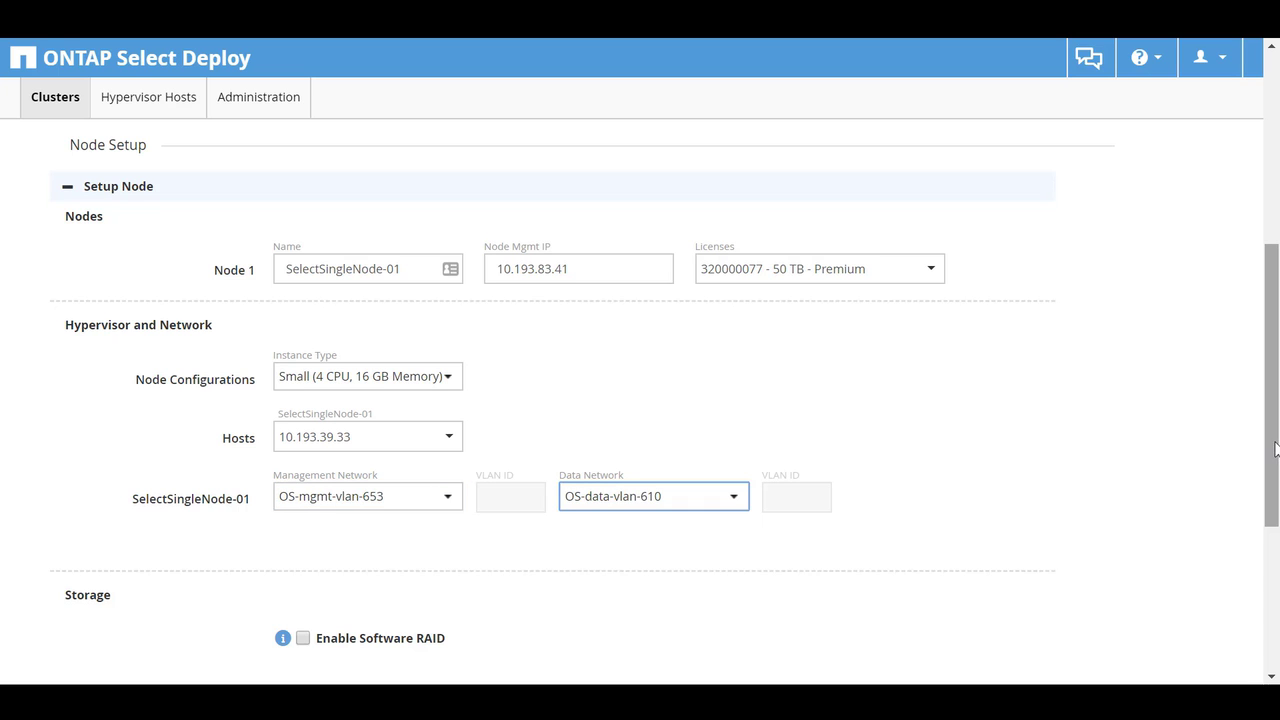
left_click_drag(1274, 452, 1260, 609)
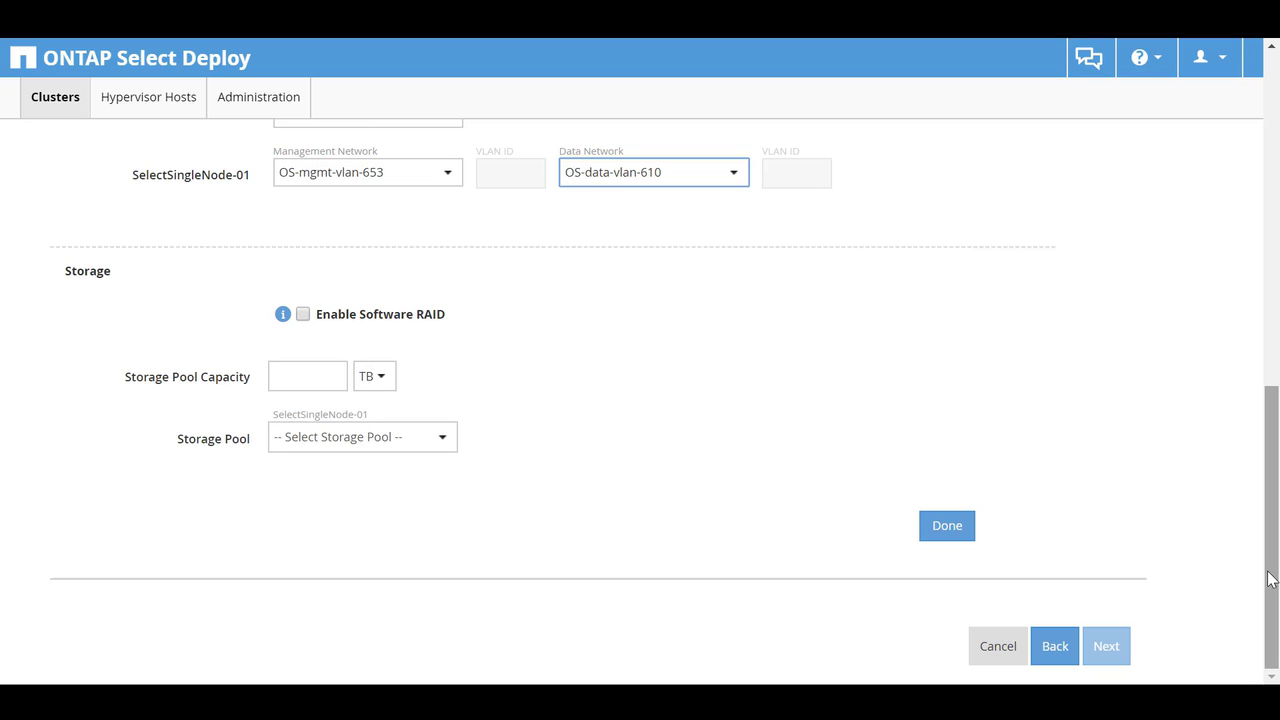
key("Tab")
key("Tab")
type("2.0")
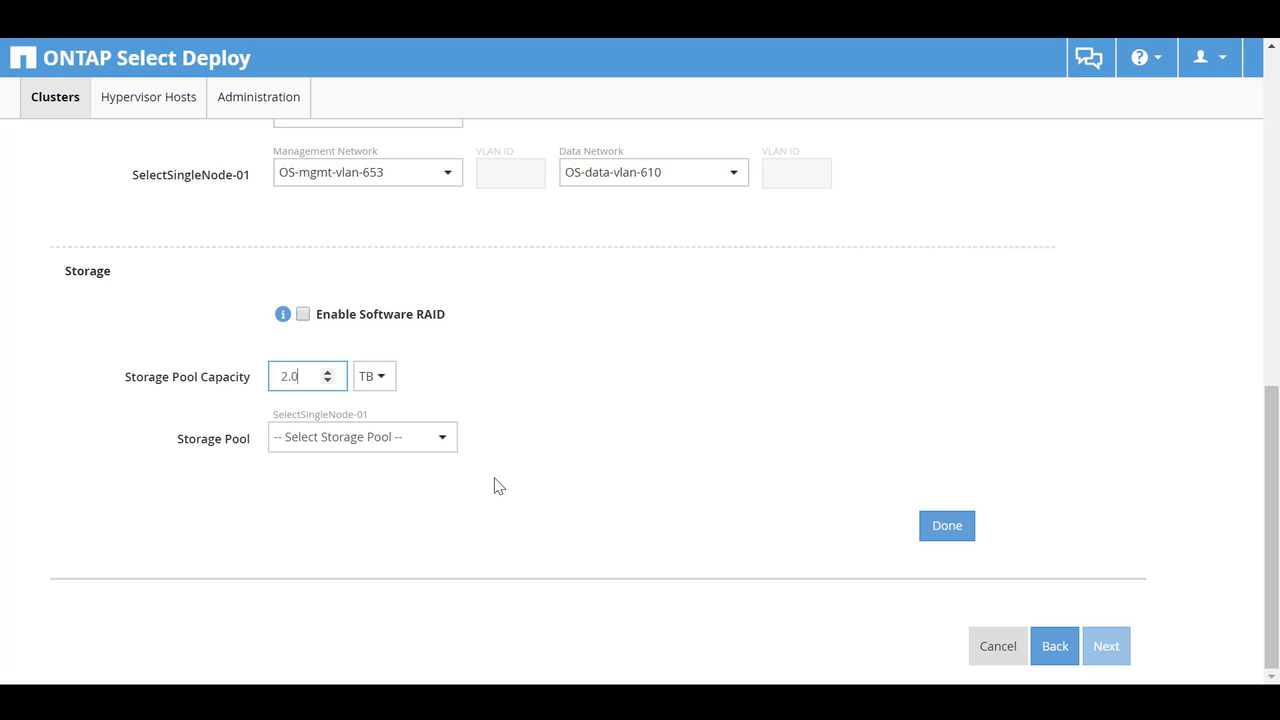
left_click(446, 443)
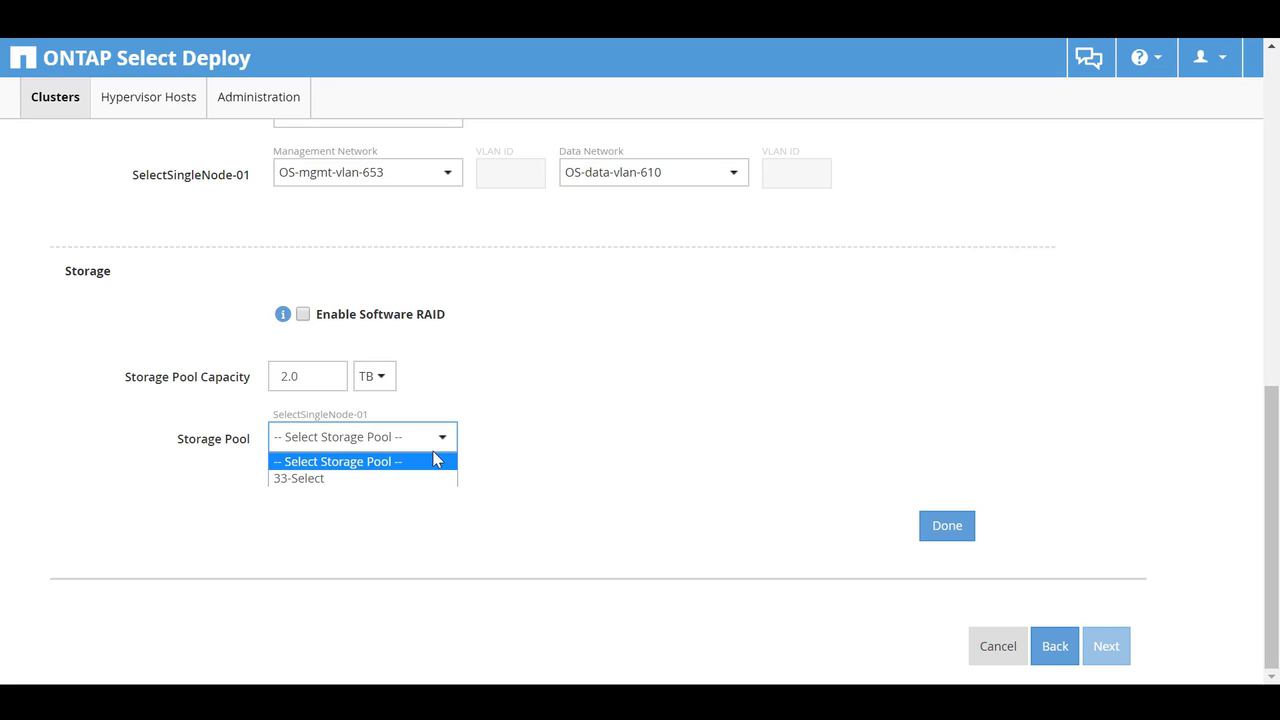
left_click(410, 479)
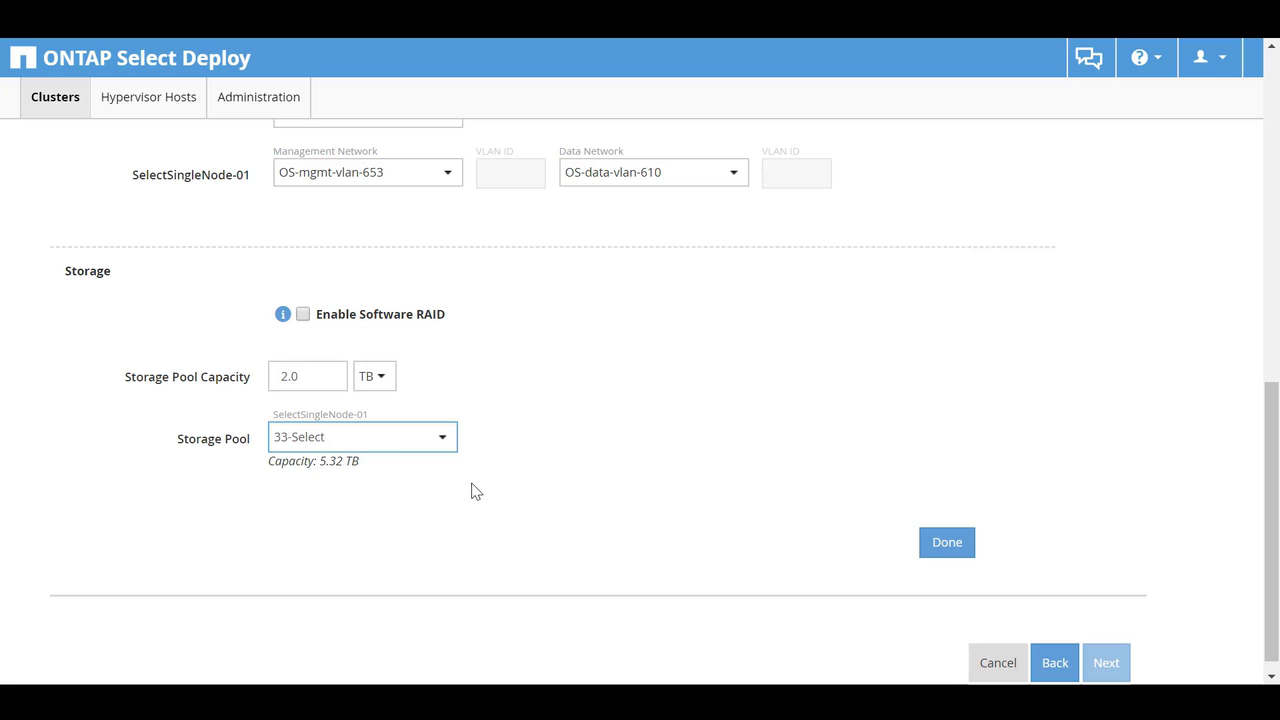
left_click(950, 545)
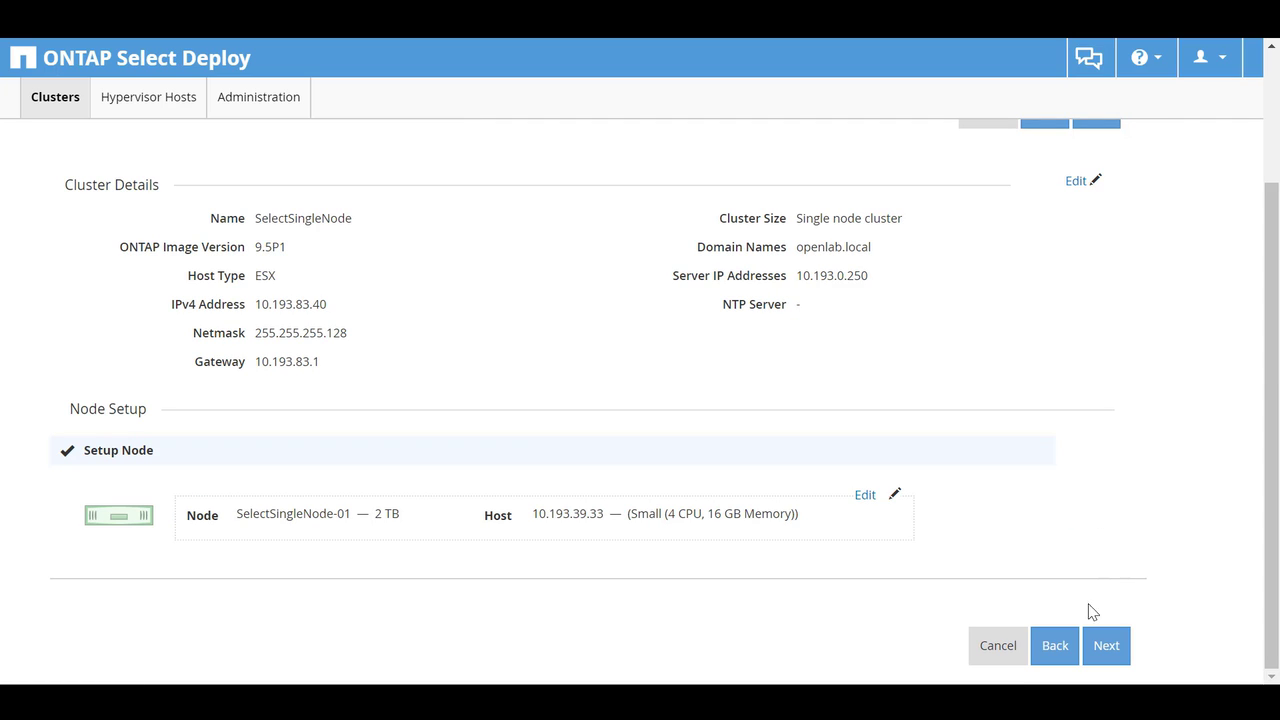
Enter and confirm the cluster admin password, then start creating SelectSingleNode
left_click(1106, 640)
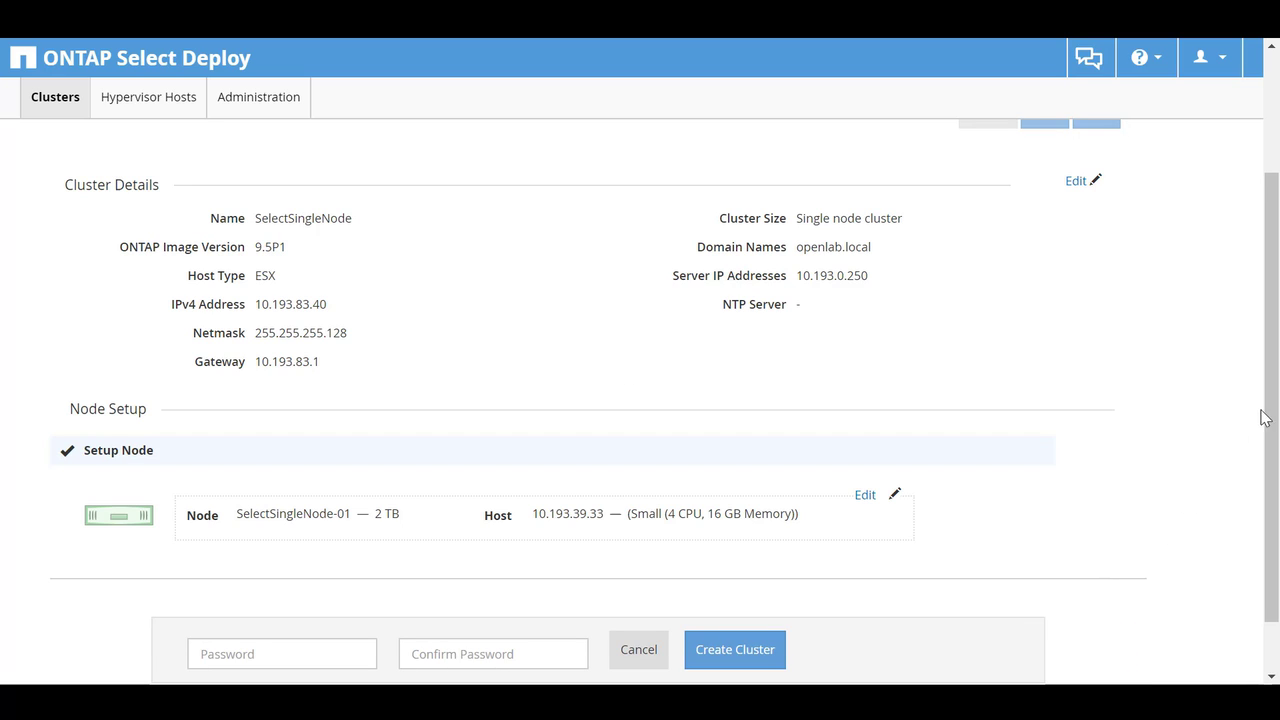
left_click_drag(1271, 419, 1278, 528)
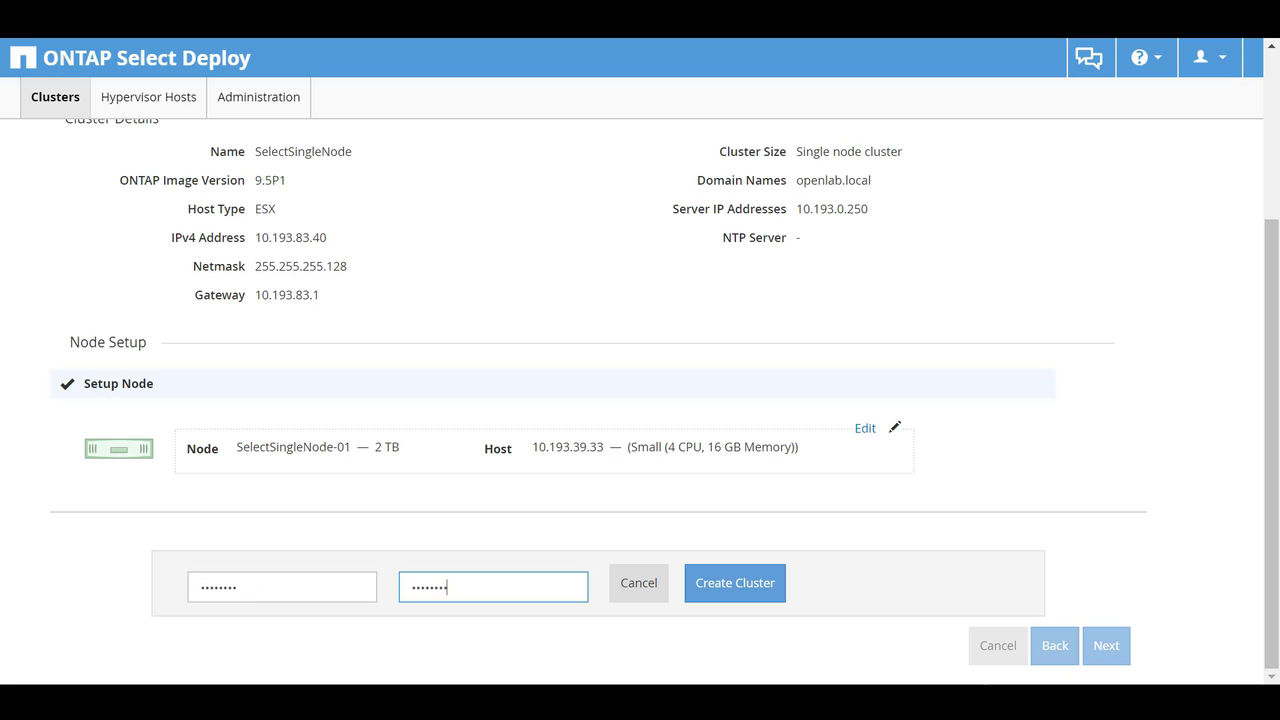
left_click(755, 603)
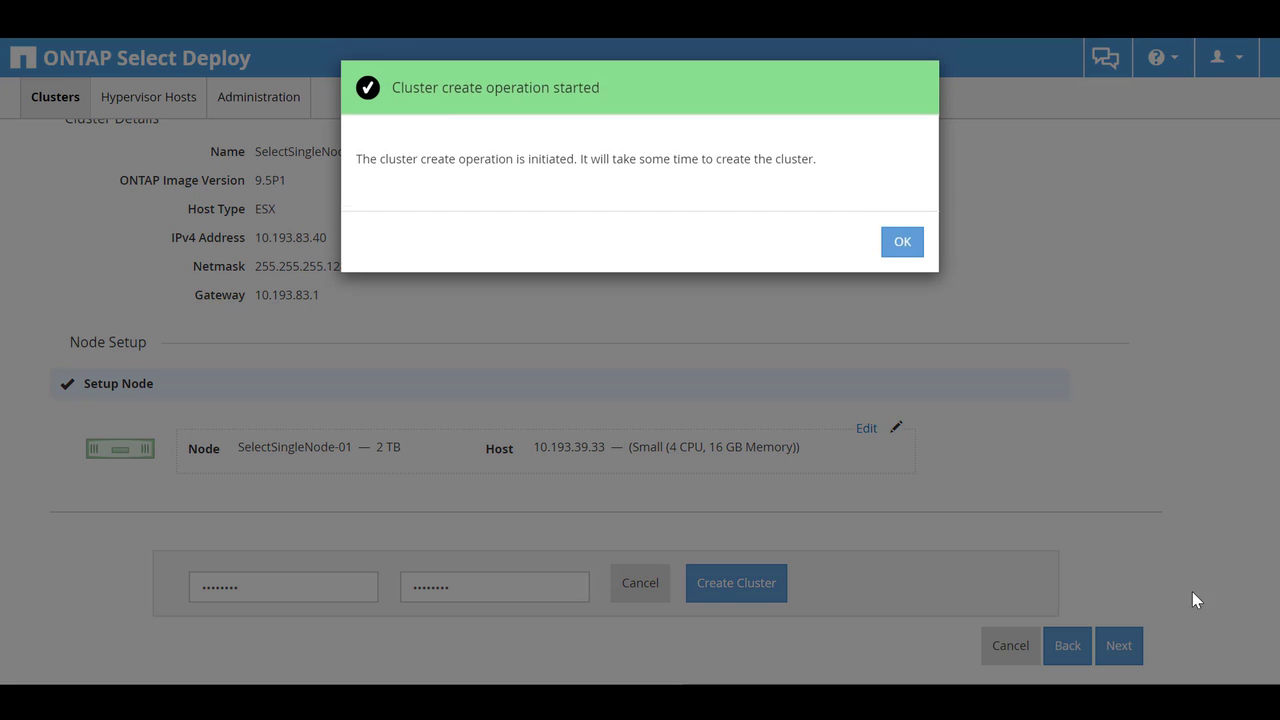
Acknowledge the creation notice, review all deployment events, and return to the Clusters list
left_click(907, 256)
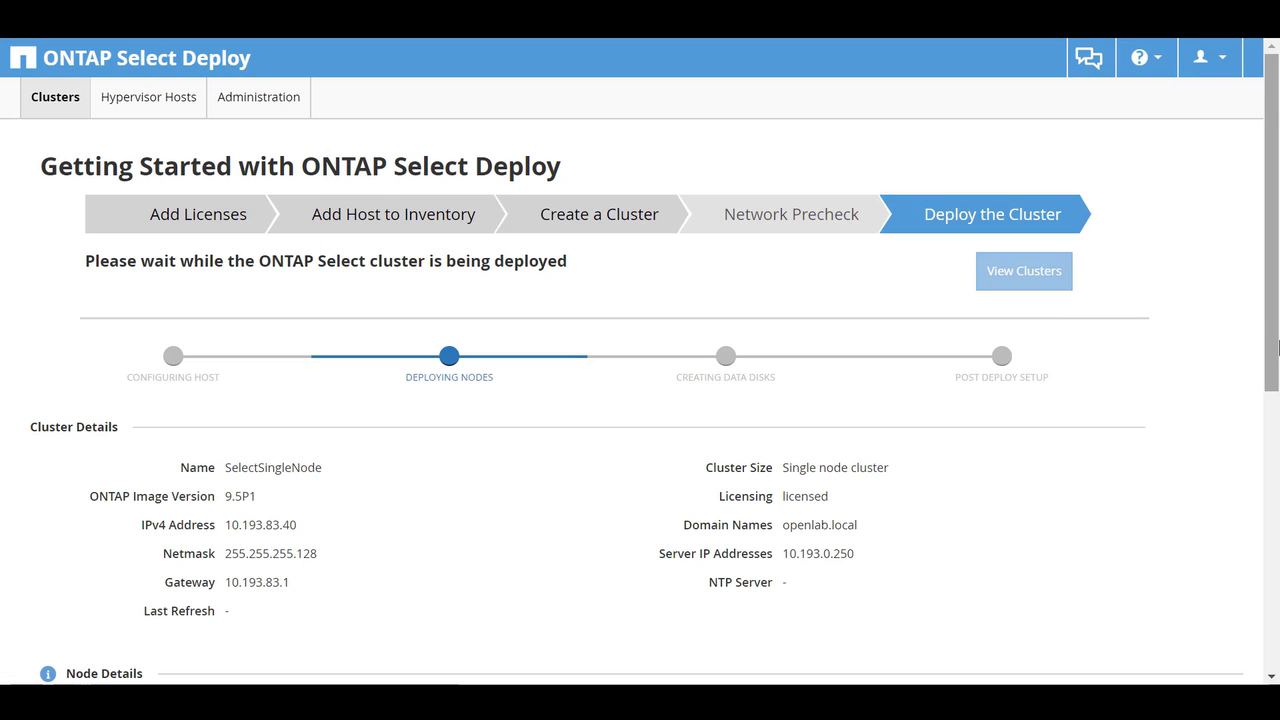
scroll(640, 400, "down", 3)
scroll(1275, 655, "down", 2)
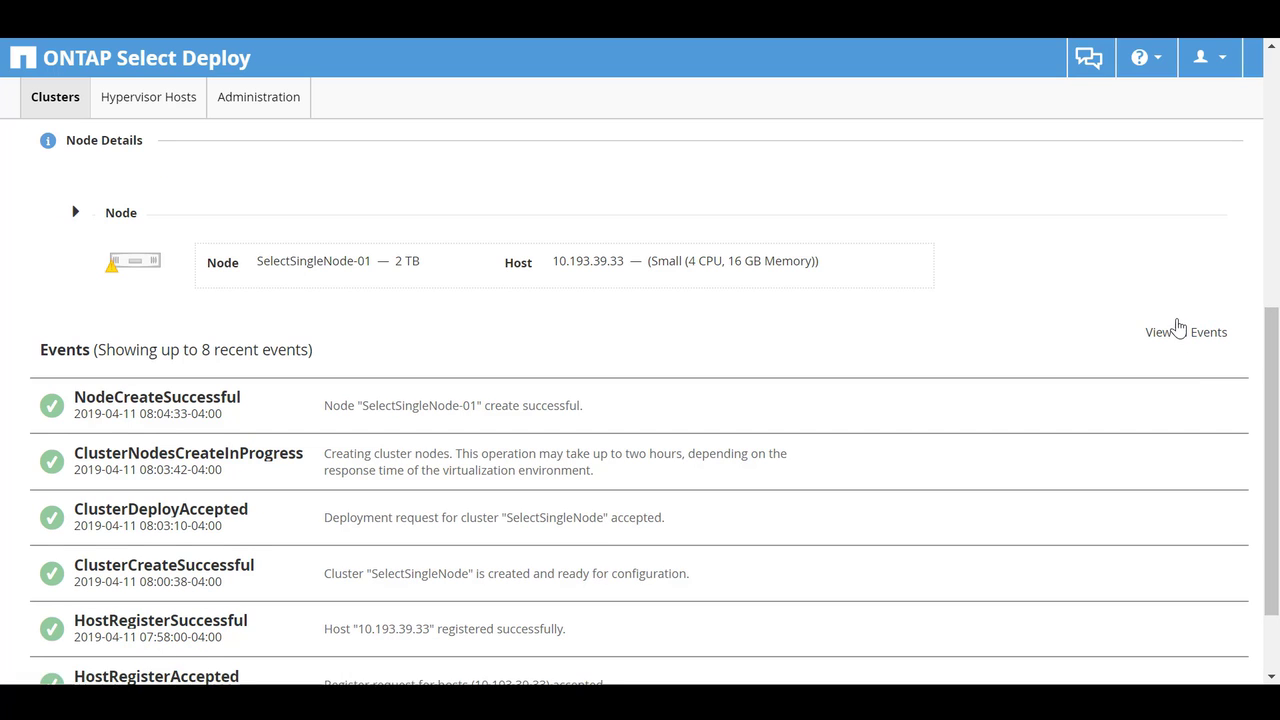
left_click(1210, 342)
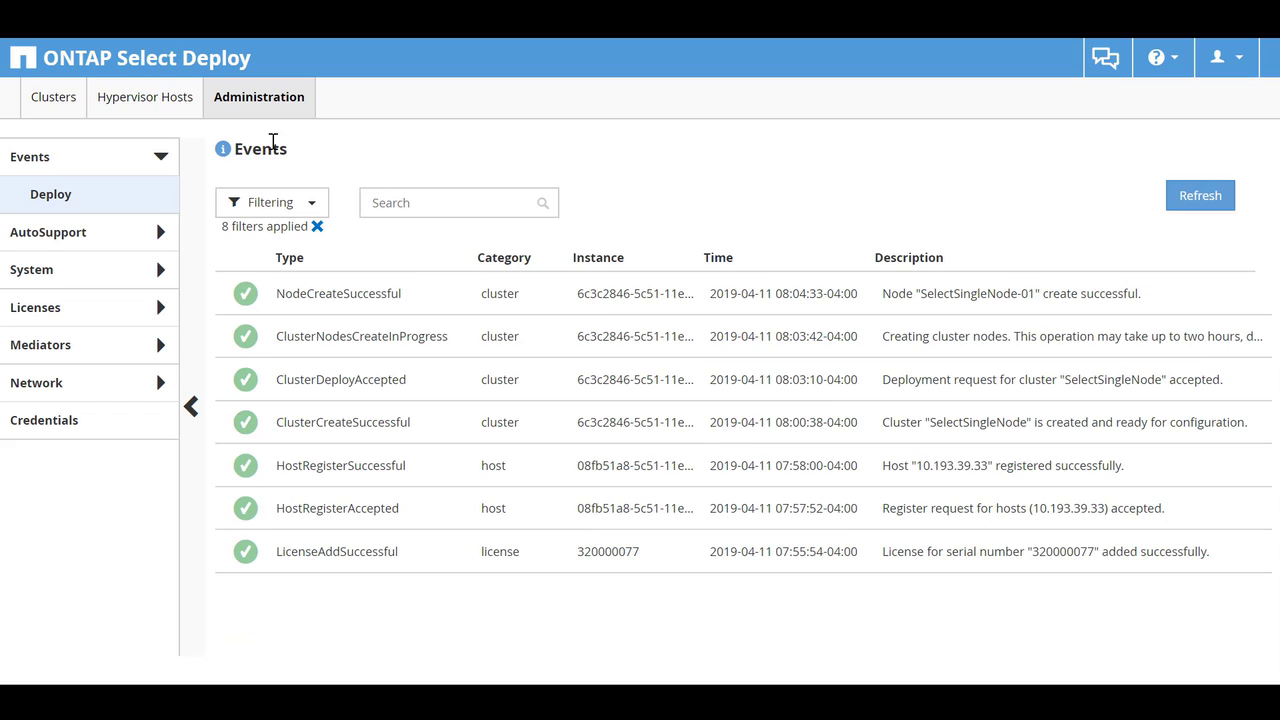
left_click(60, 100)
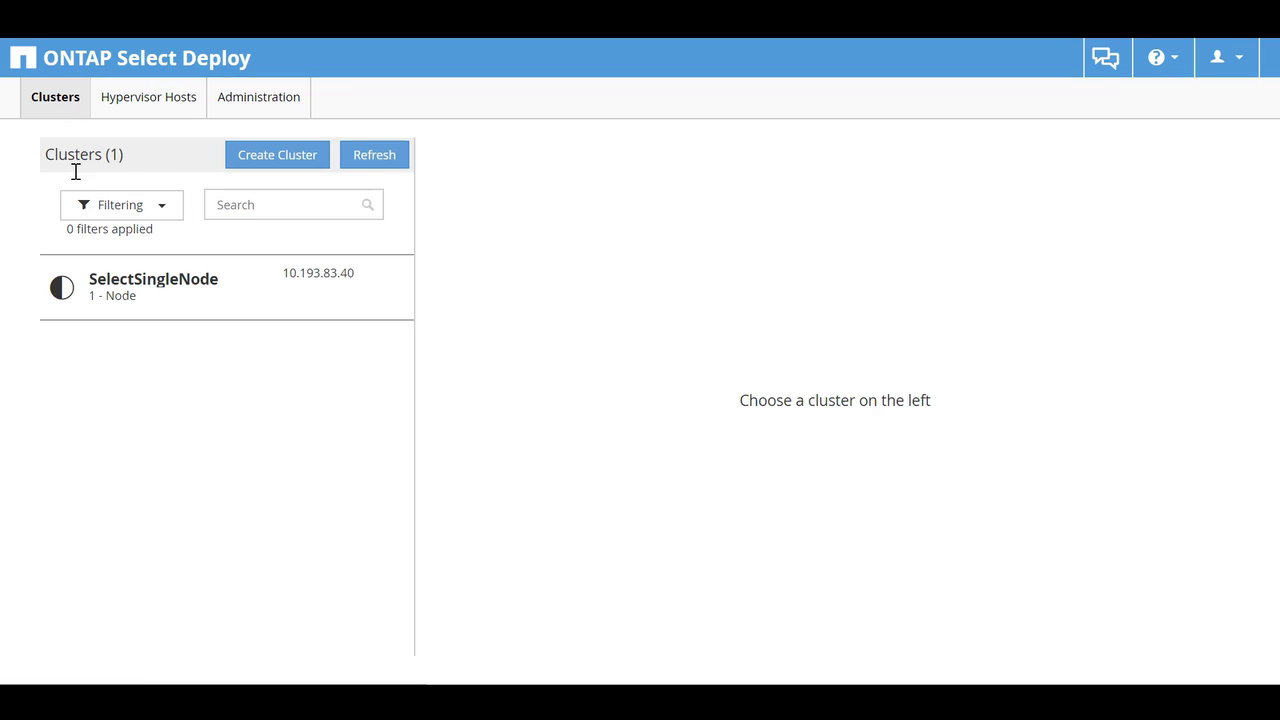
Open SelectSingleNode's details and check its Events tab for the successful create operation
left_click(141, 299)
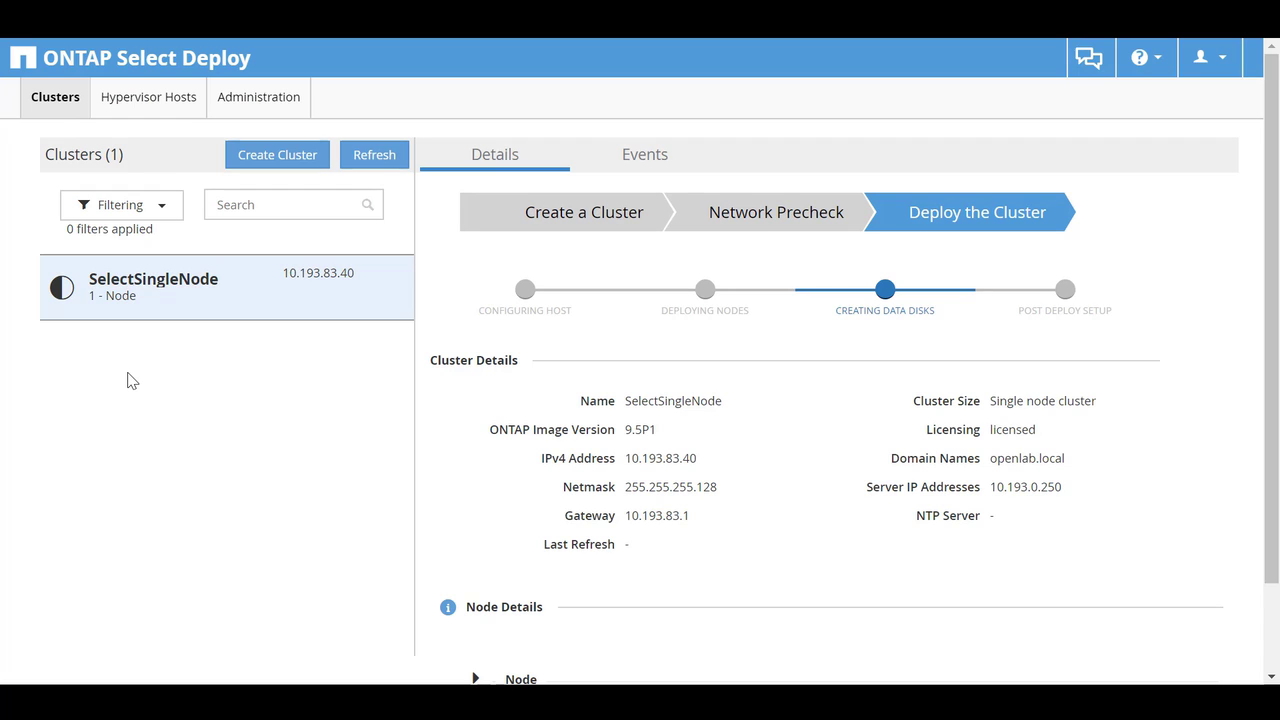
left_click(642, 160)
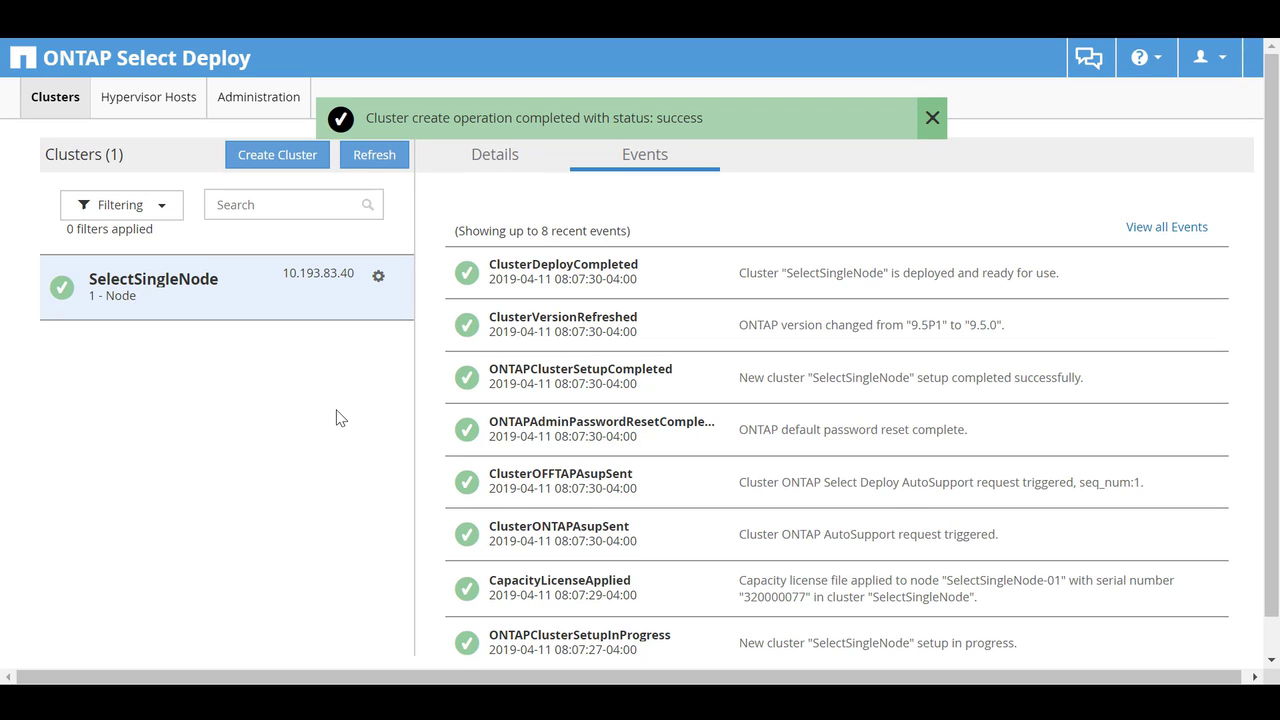
left_click(495, 160)
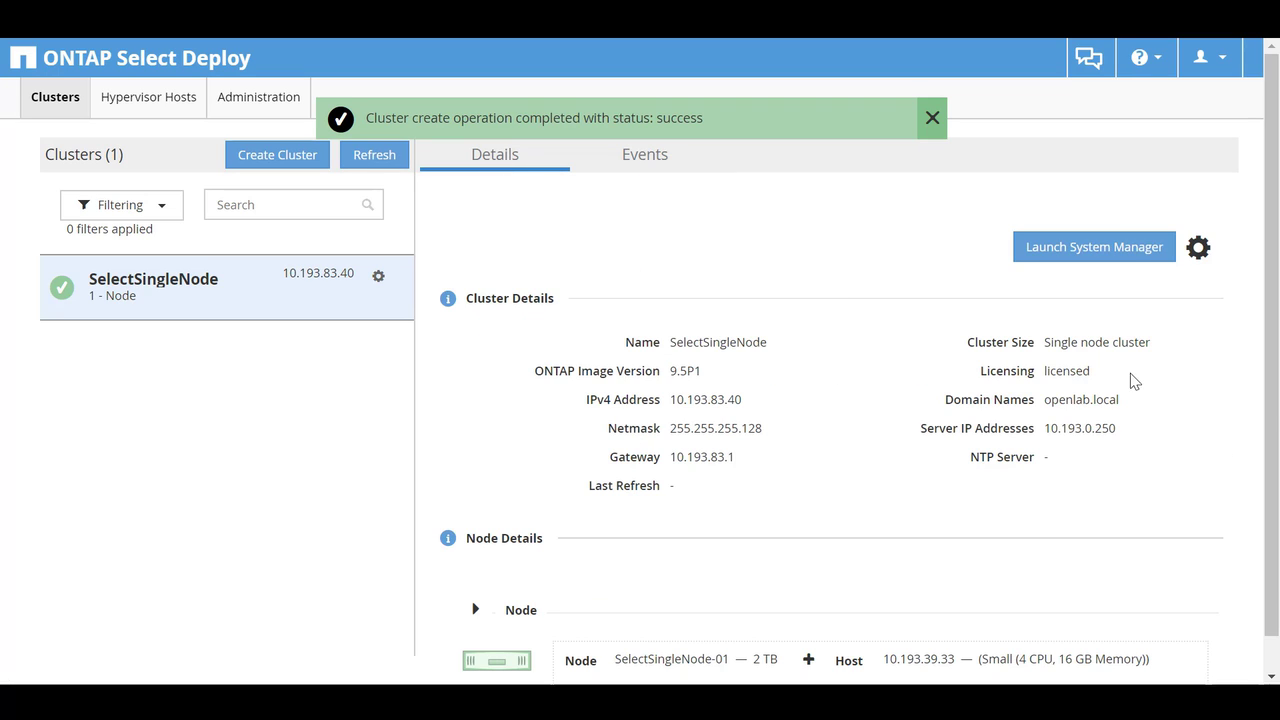
scroll(1272, 421, "down", 1)
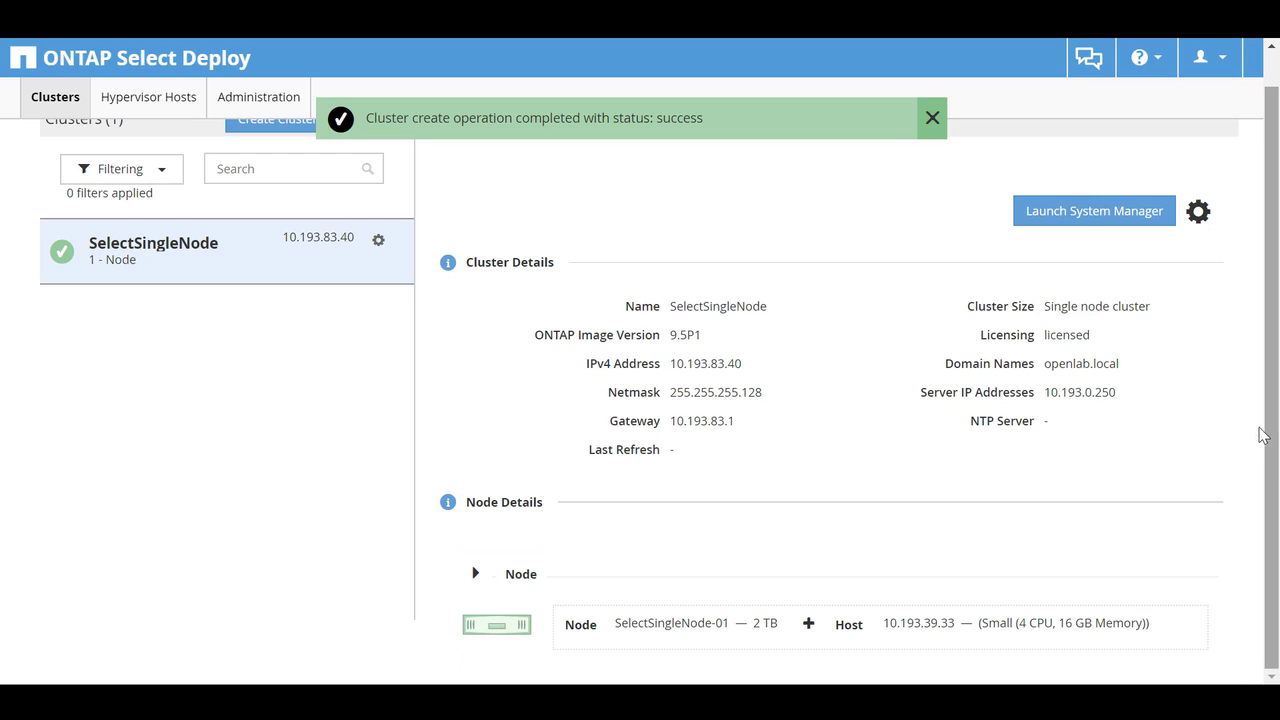
Launch System Manager for SelectSingleNode and sign in as admin
left_click(1092, 220)
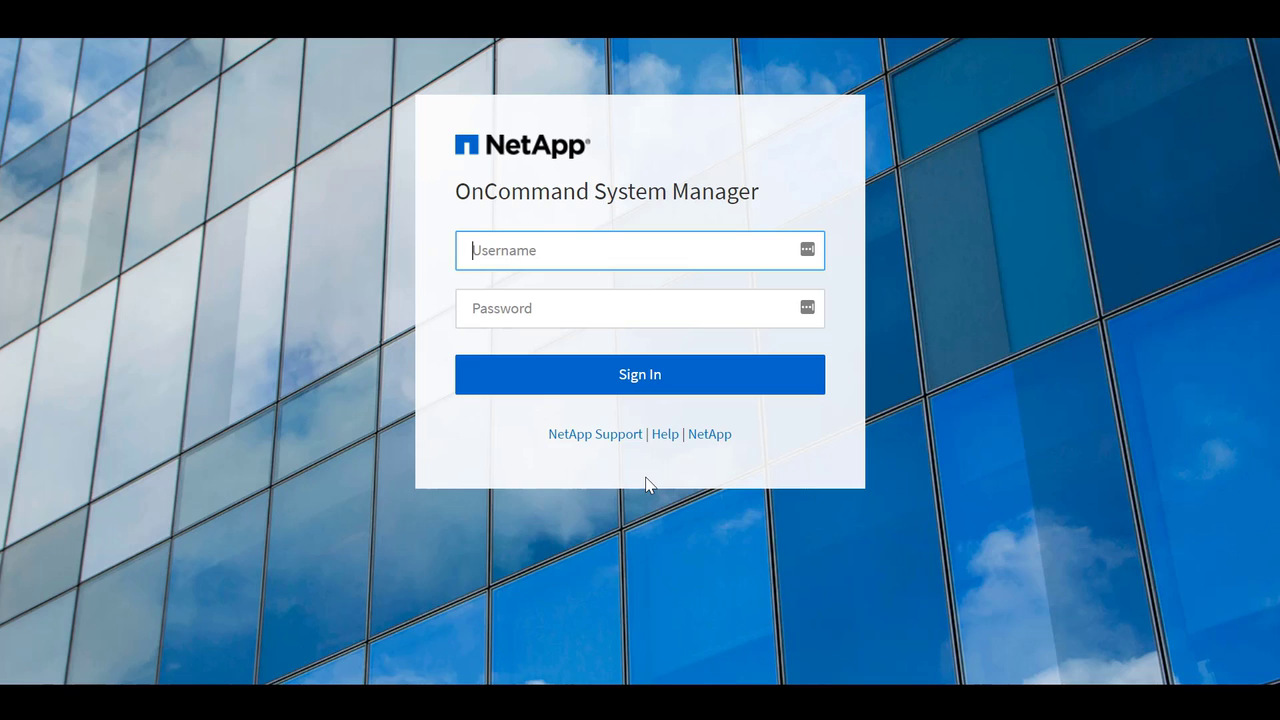
left_click(628, 382)
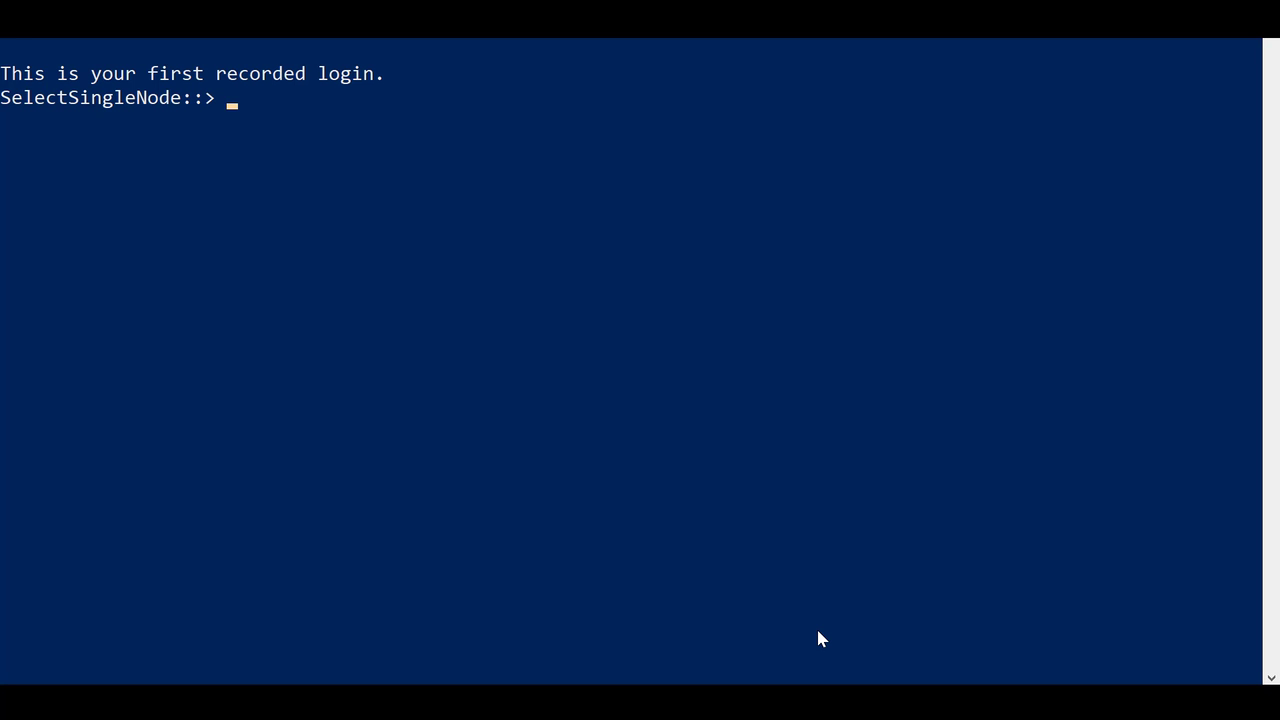
Enter ? at the SelectSingleNode::> prompt to list the top-level CLI commands
type("?")
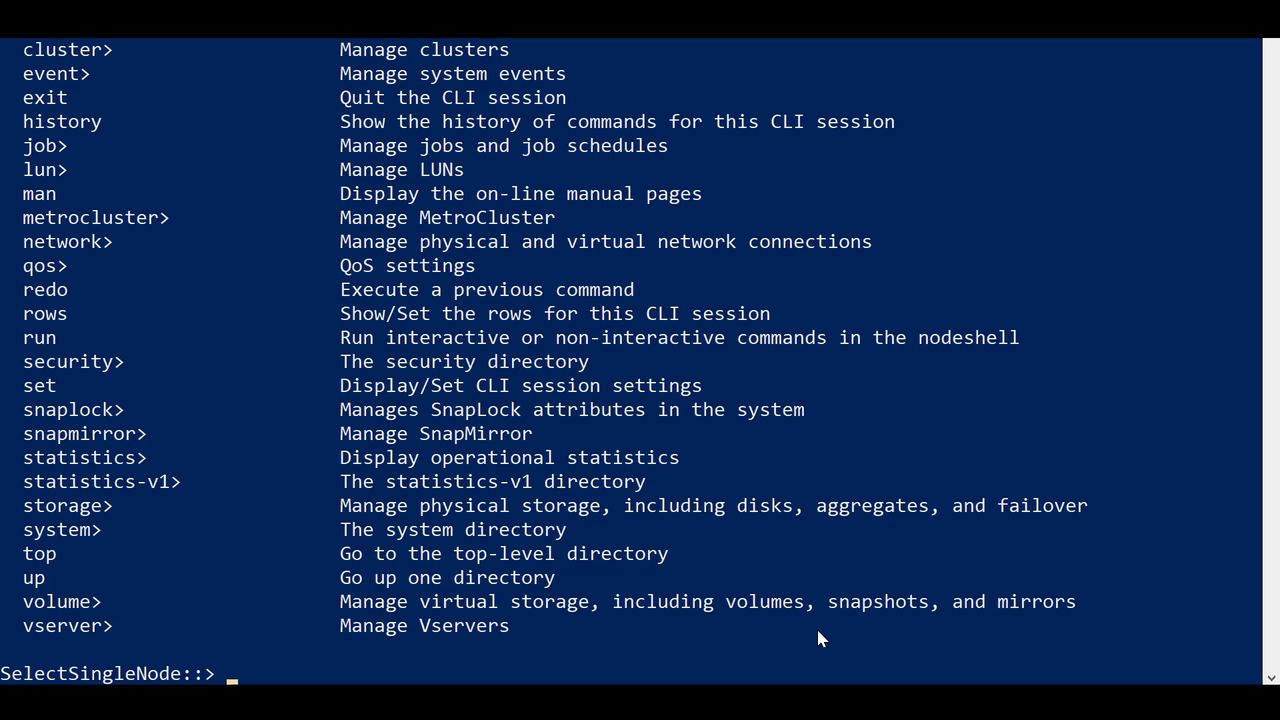